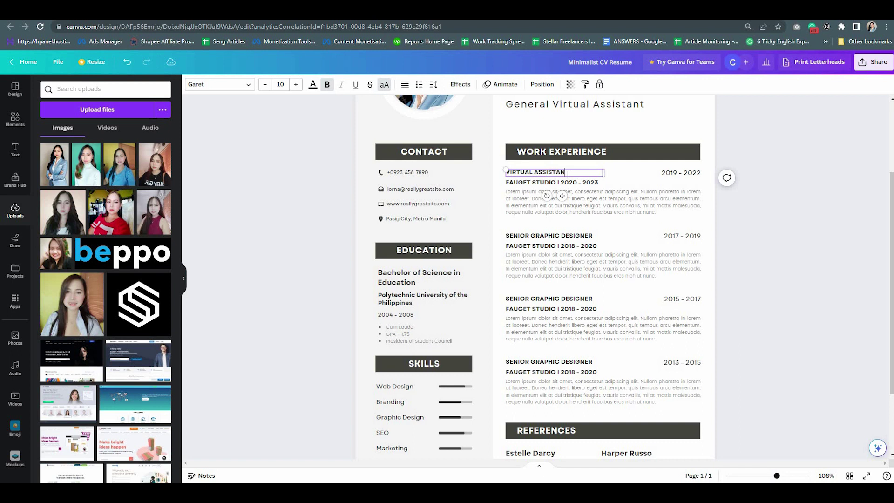
# - Complete the first job title as "VIRTUAL ASSISTANT (INTERN)" and replace its company line with "STELLAR FREELANCING ACADEMY", widened to fit one line
pyautogui.write('(INTERN')
pyautogui.click(586, 186)
pyautogui.click(585, 185)
pyautogui.doubleClick(585, 185)
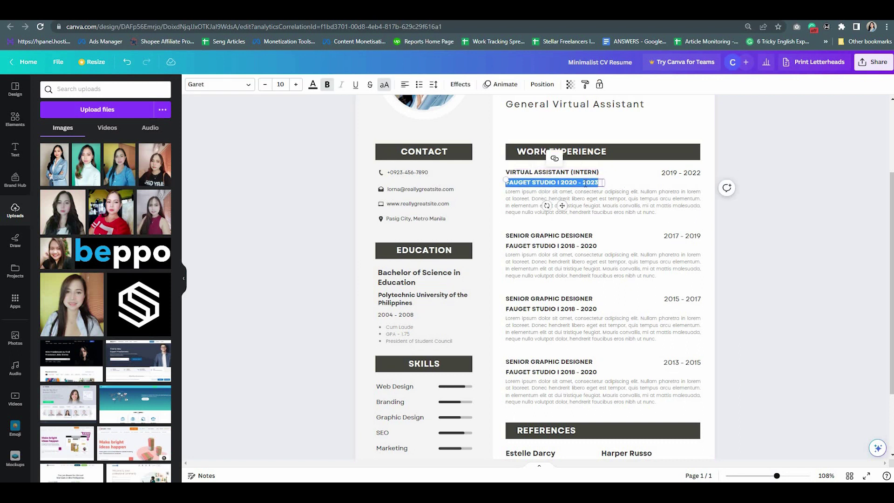
pyautogui.write('STELLAR')
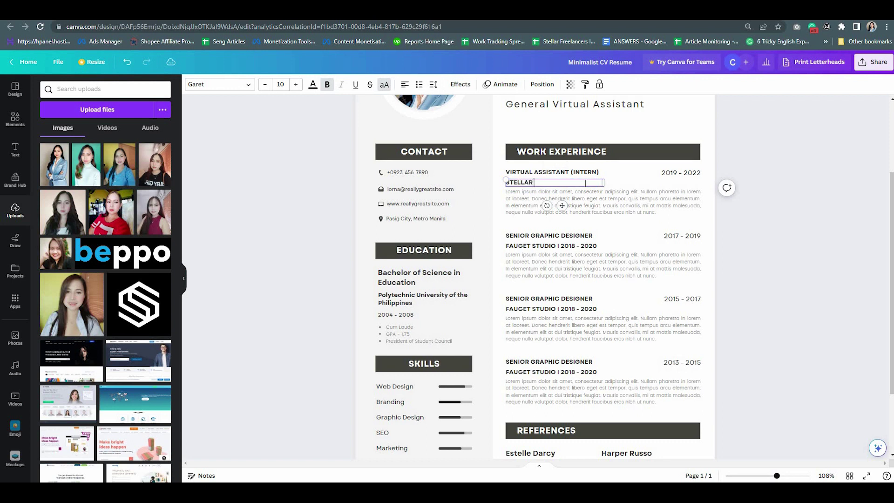
pyautogui.write(' FREELANCING ACADEMY')
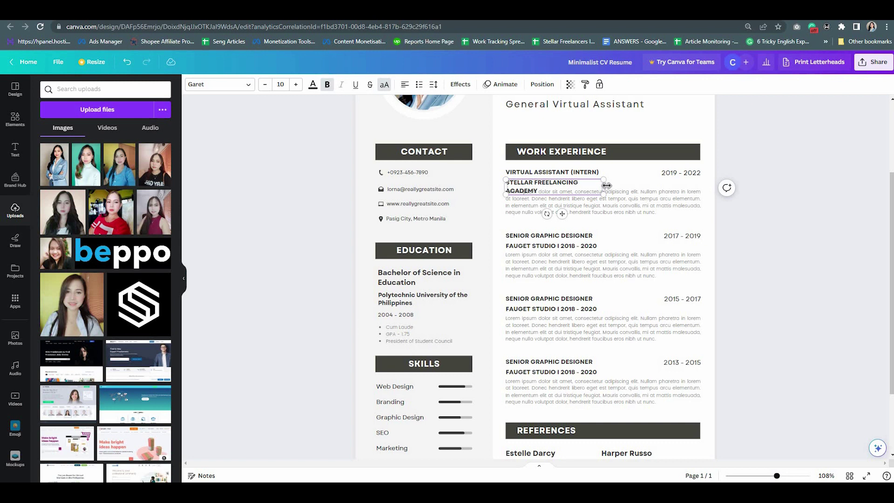
pyautogui.moveTo(604, 185); pyautogui.dragTo(684, 177)
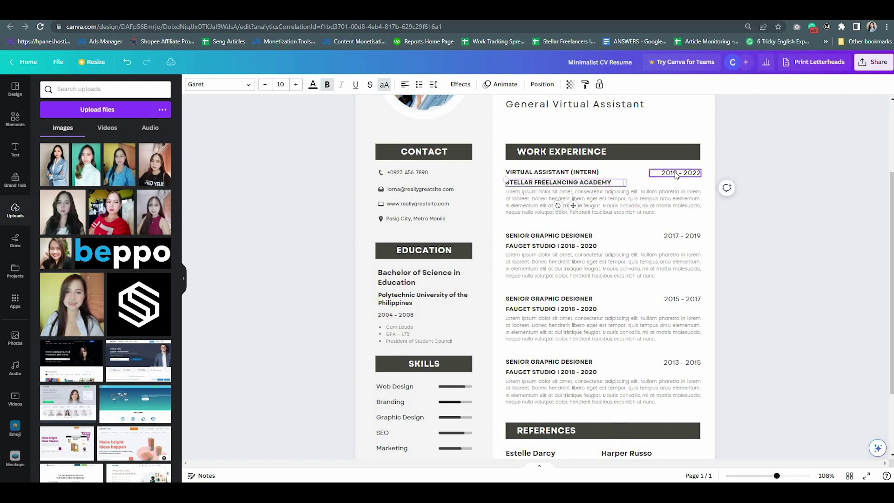
# - Replace the date range of the virtual assistant entry with "JUNE 2023"
pyautogui.doubleClick(683, 174)
pyautogui.click(683, 173)
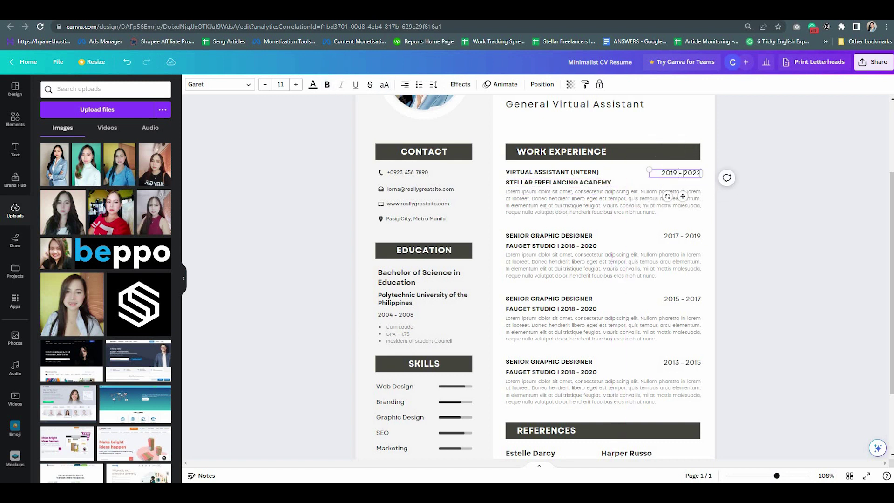
pyautogui.moveTo(662, 173); pyautogui.dragTo(758, 190)
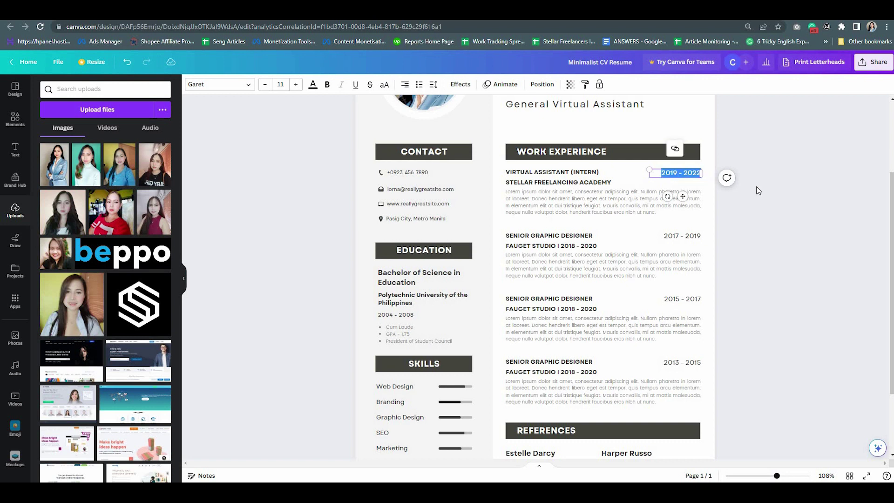
pyautogui.write('2023')
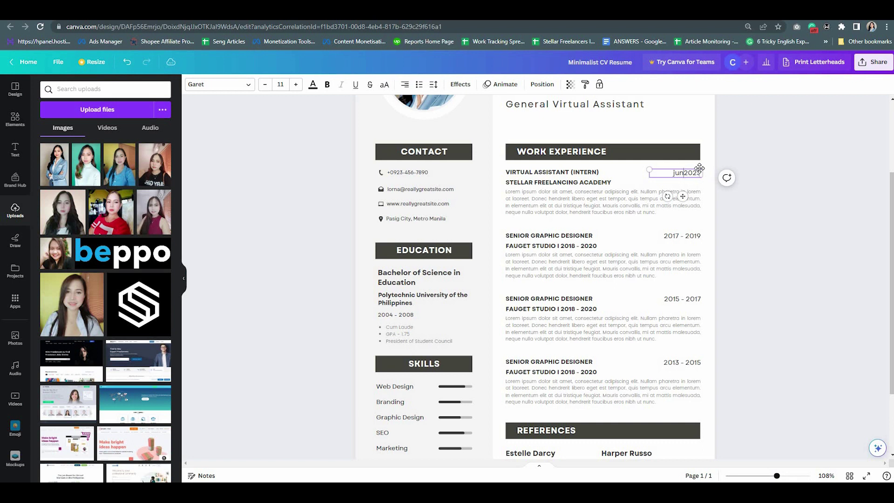
pyautogui.write('JUNE')
pyautogui.click(605, 200)
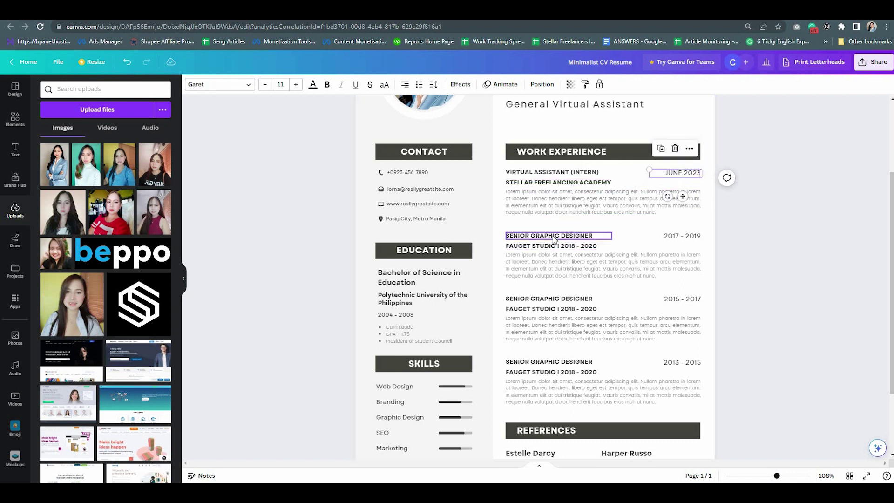
pyautogui.click(602, 210)
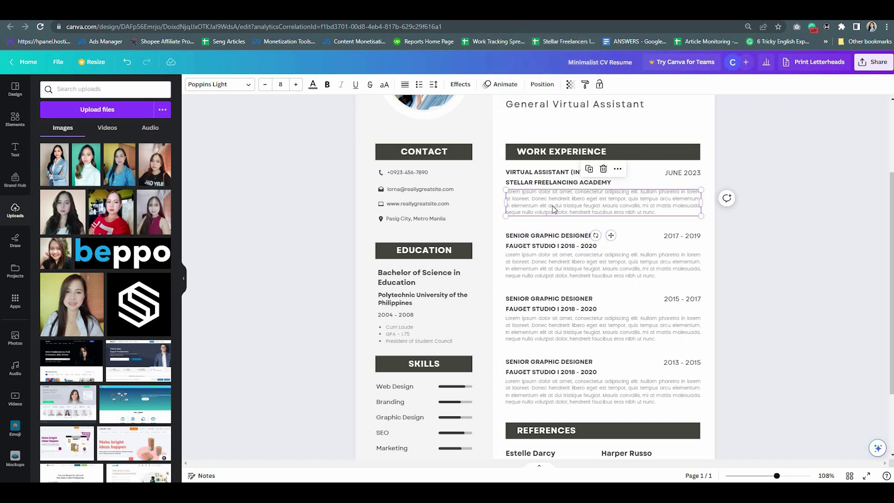
# - Open ChatGPT in a new tab and request bulleted virtual assistant intern job descriptions covering data entry, email marketing, social media management, and basic graphic design
pyautogui.hotkey('ctrl', 't')
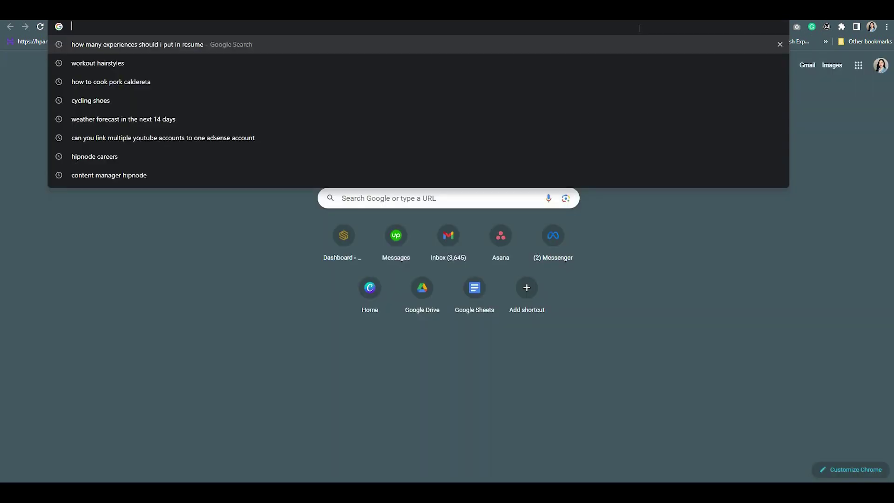
pyautogui.write('CHAT')
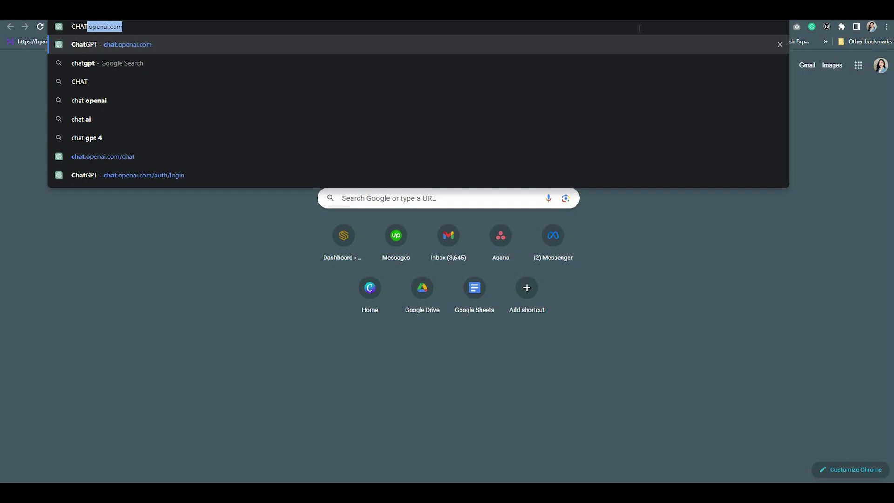
pyautogui.press('Return')
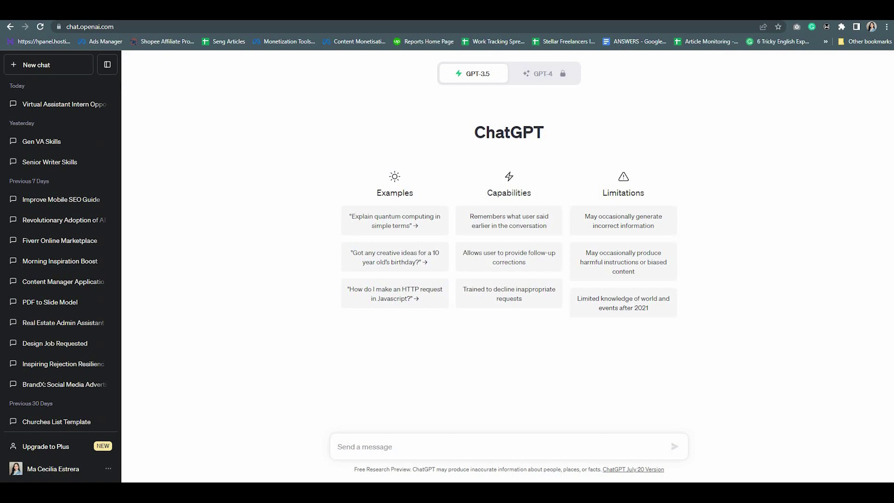
pyautogui.write('"write me a bulleted list of job descriptions for a virtual assistant intern job scope: data entry, email marketing, social media management, and basic graphic design"')
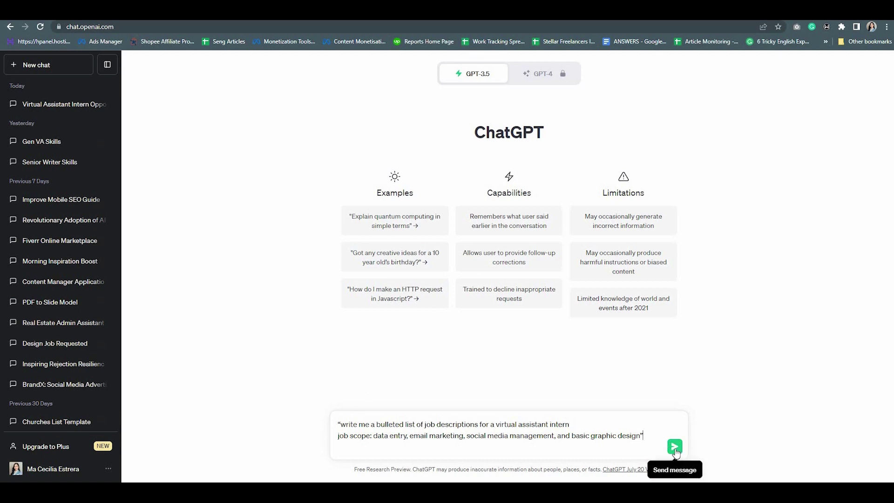
pyautogui.press('Return')
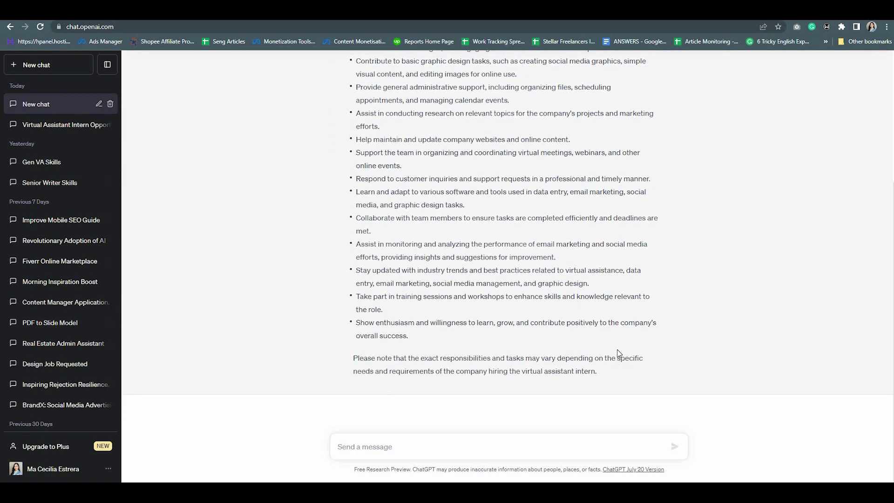
# - Copy the first three generated bullets and paste them over the placeholder description of the virtual assistant entry in the Canva resume
pyautogui.scroll(3, 617, 349)
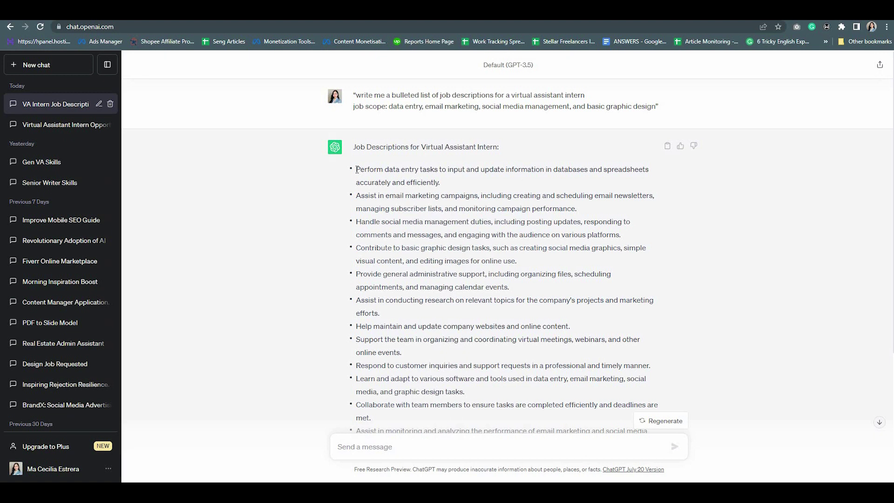
pyautogui.moveTo(356, 169); pyautogui.dragTo(520, 219)
pyautogui.hotkey('ctrl', 'c')
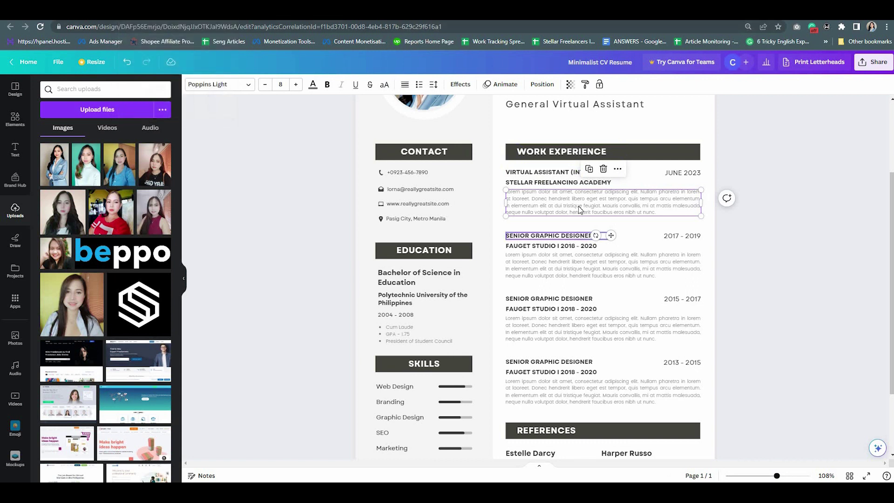
pyautogui.doubleClick(636, 205)
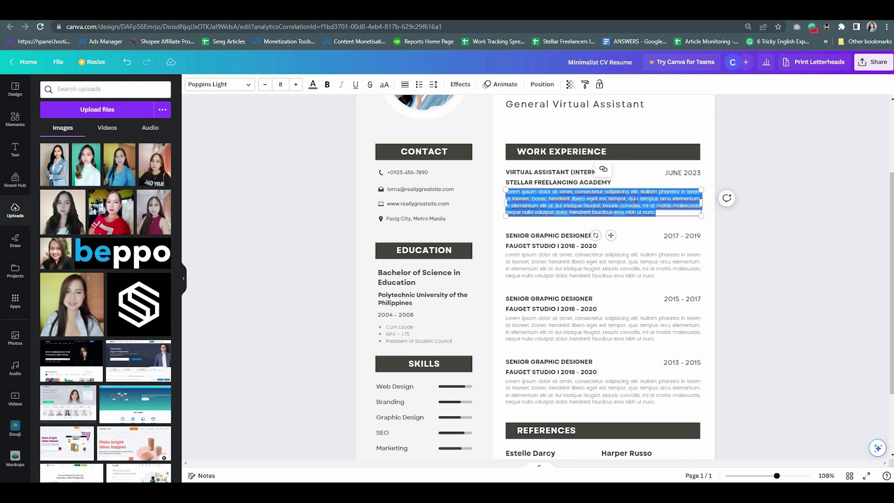
pyautogui.rightClick(640, 206)
pyautogui.click(661, 243)
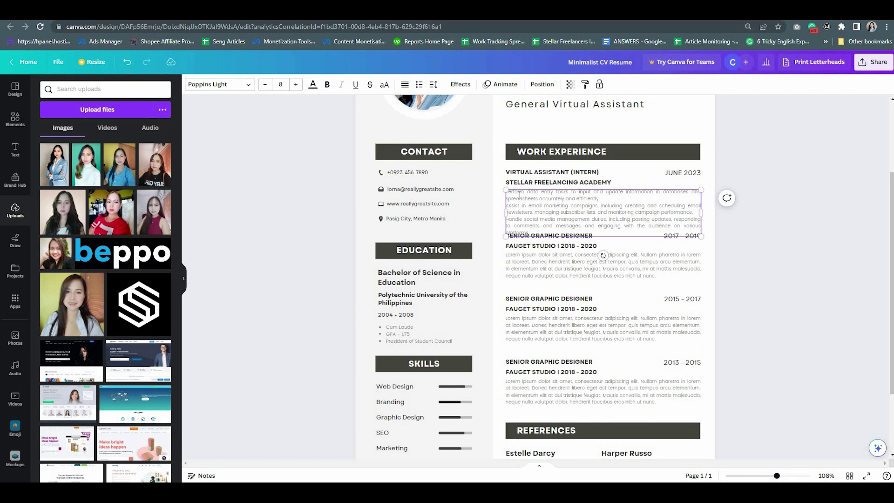
# - Format the whole virtual assistant description as a bulleted list
pyautogui.hotkey('ctrl', 'a')
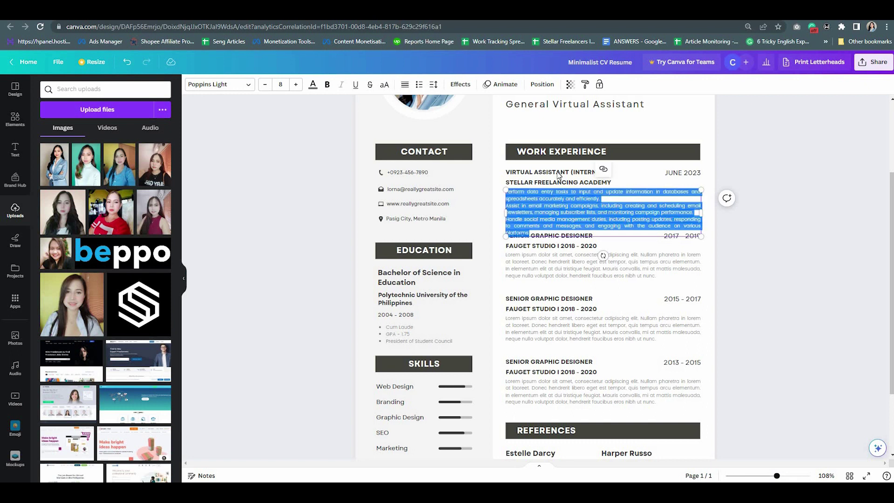
pyautogui.click(421, 85)
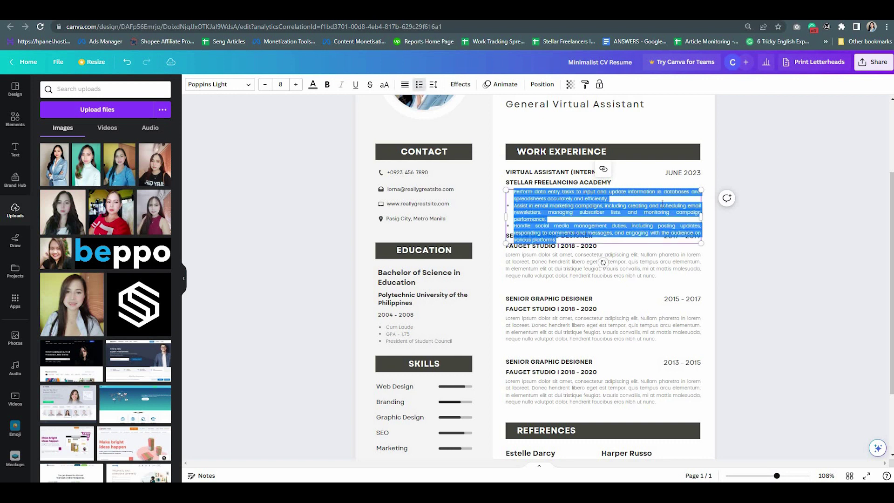
pyautogui.click(620, 264)
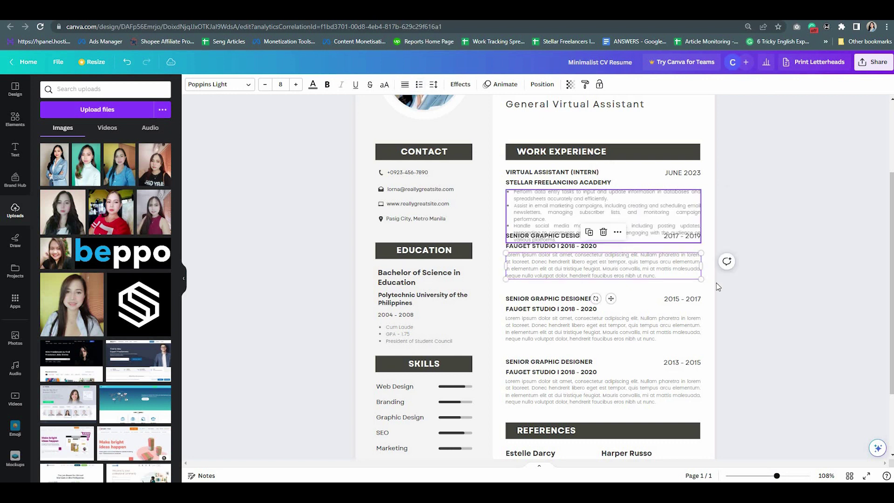
# - Shorten the email marketing bullet so it ends with "newsletters, and managing subscriber lists", dropping the part about monitoring campaign performance
pyautogui.moveTo(777, 476); pyautogui.dragTo(793, 478)
pyautogui.click(793, 477)
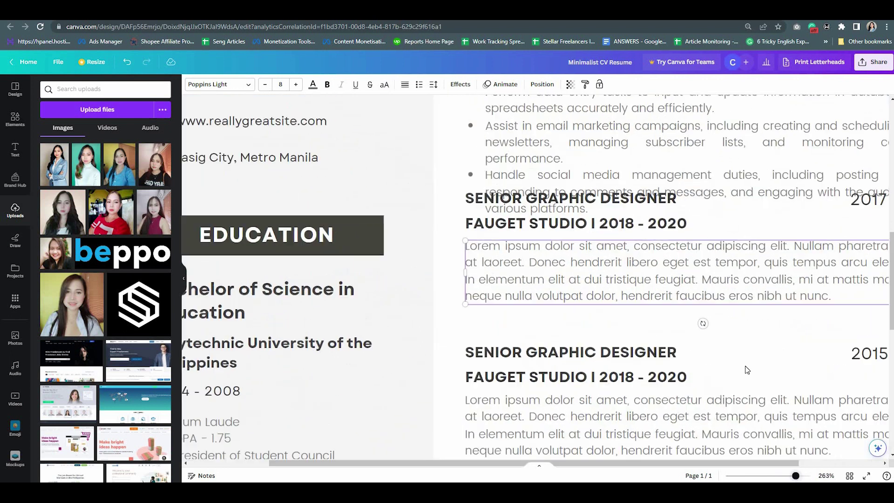
pyautogui.scroll(2, 745, 365)
pyautogui.hscroll(-3, 827, 237)
pyautogui.click(828, 237)
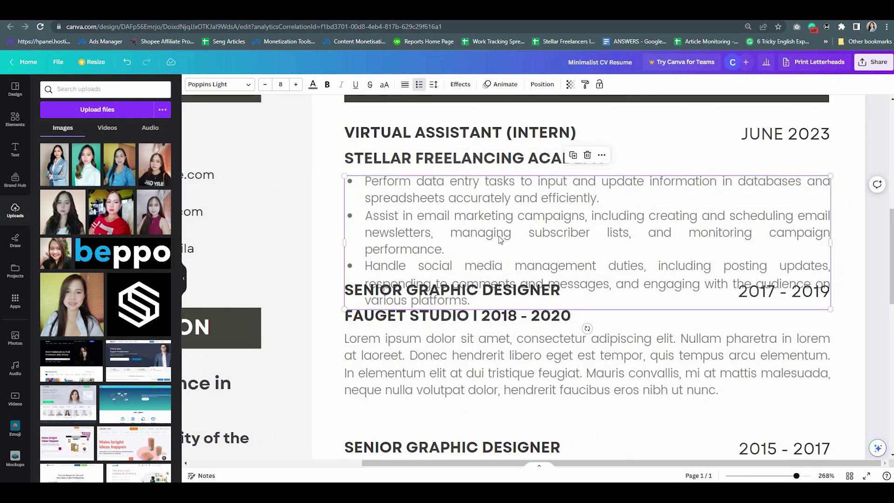
pyautogui.click(766, 229)
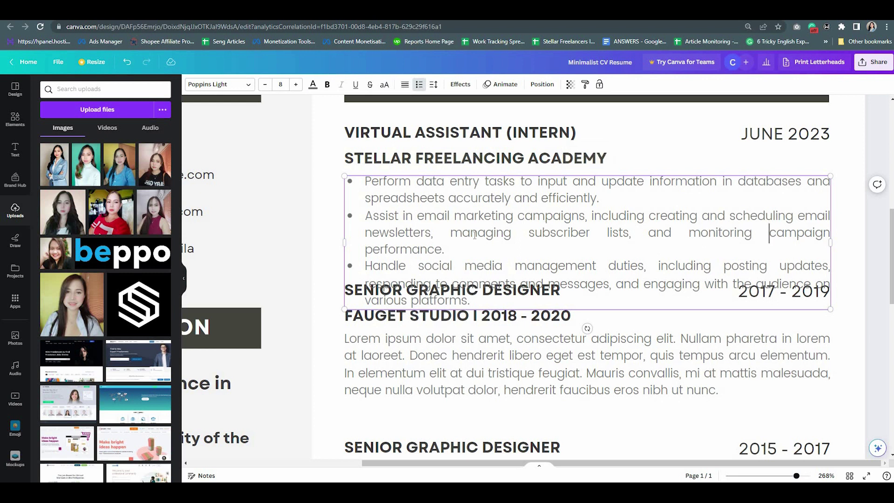
pyautogui.moveTo(436, 235); pyautogui.dragTo(633, 254)
pyautogui.click(633, 254)
pyautogui.click(451, 231)
pyautogui.write('AND')
pyautogui.press('BackSpace')
pyautogui.press('BackSpace')
pyautogui.press('BackSpace')
pyautogui.press('BackSpace')
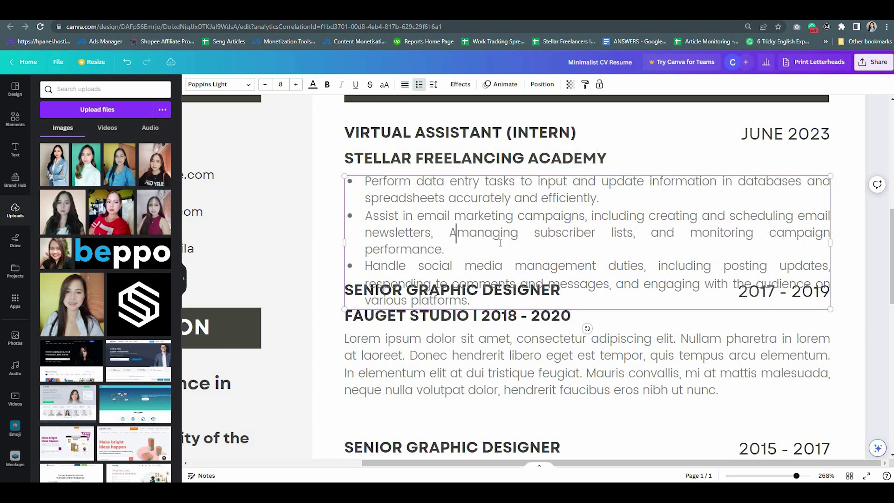
pyautogui.write('and')
pyautogui.moveTo(646, 231); pyautogui.dragTo(444, 249)
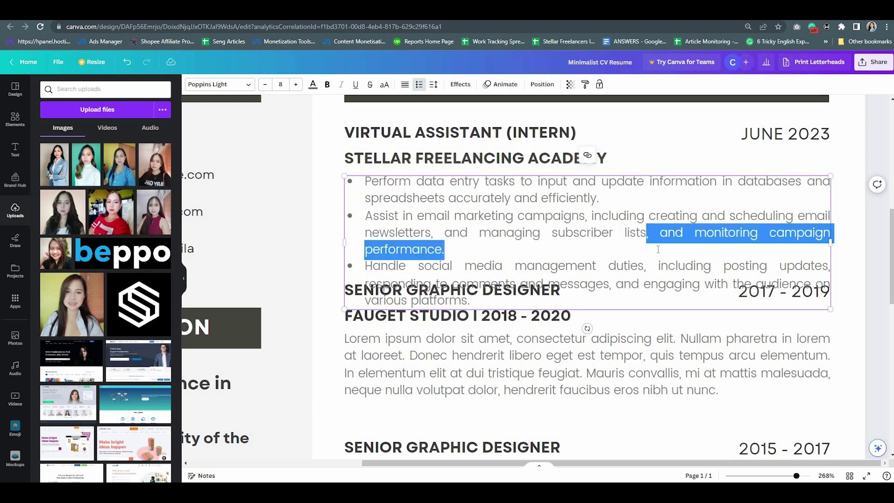
pyautogui.press('BackSpace')
# - Shorten the social media bullet so it ends with "including posting updates, and responding to comments and messages."
pyautogui.moveTo(606, 266); pyautogui.dragTo(471, 284)
pyautogui.press('BackSpace')
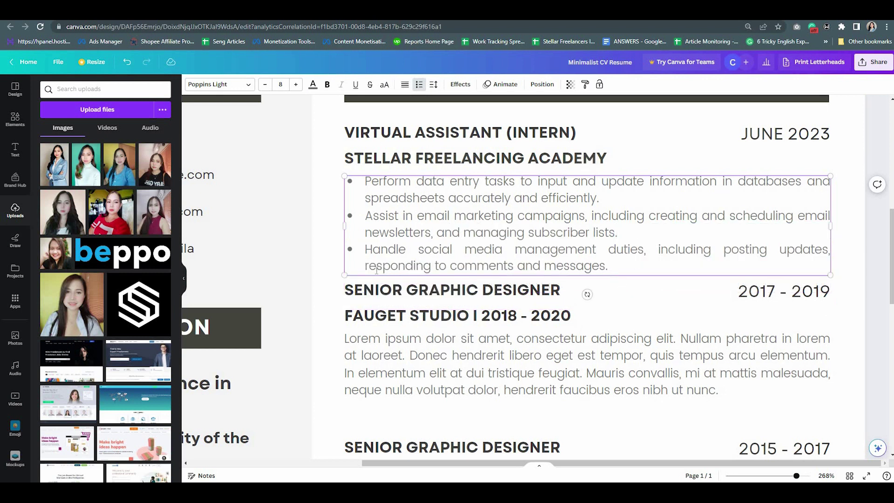
pyautogui.write('.')
pyautogui.click(360, 267)
pyautogui.write('and')
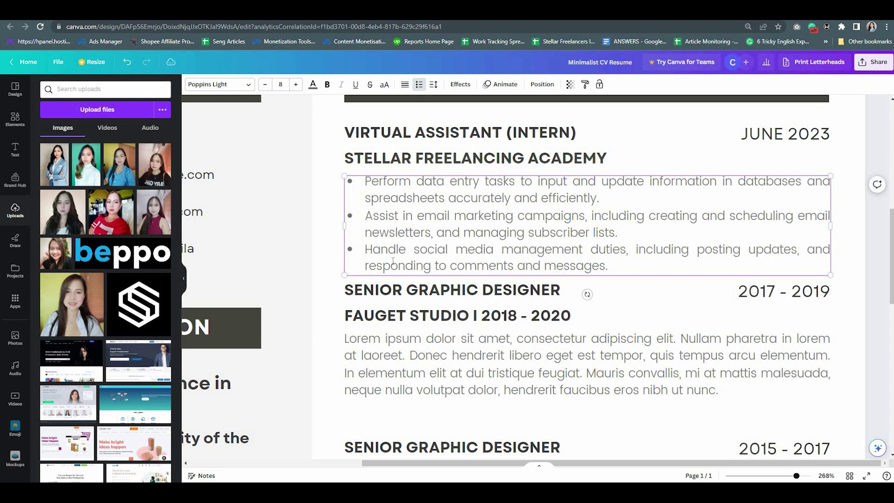
# - End the data entry bullet after "databases" and remove the closing periods from the other two bullets
pyautogui.scroll(1, 810, 242)
pyautogui.moveTo(801, 228); pyautogui.dragTo(810, 242)
pyautogui.press('BackSpace')
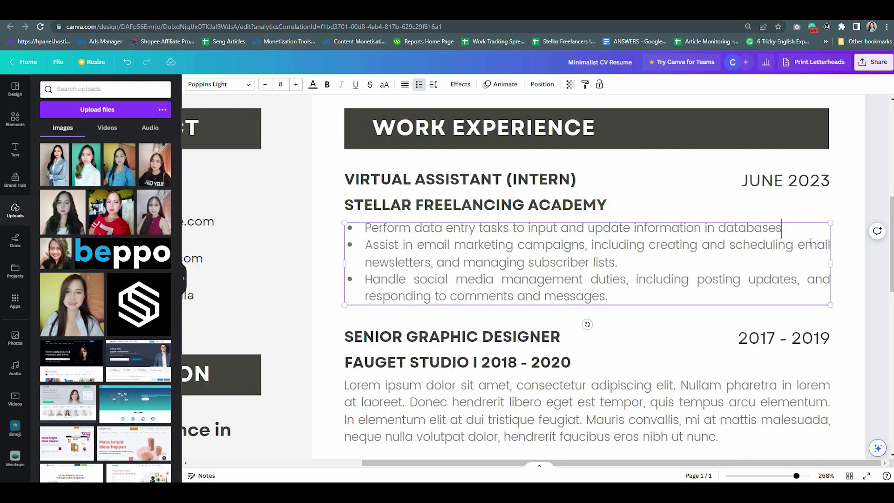
pyautogui.click(628, 266)
# - Put the bullets' verbs in the past tense: "Performed", "Assisted" and "Handled", plus "updated" in the data entry bullet
pyautogui.click(411, 229)
pyautogui.write('ed')
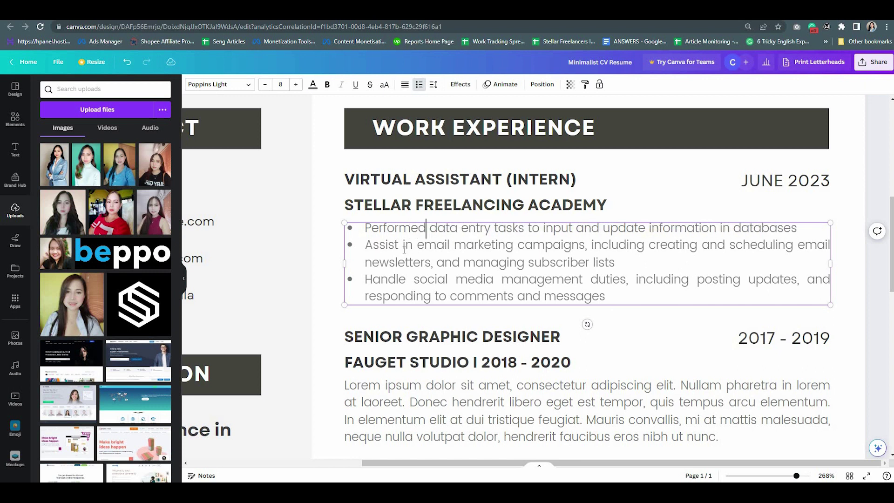
pyautogui.click(401, 245)
pyautogui.write('ed')
pyautogui.click(406, 280)
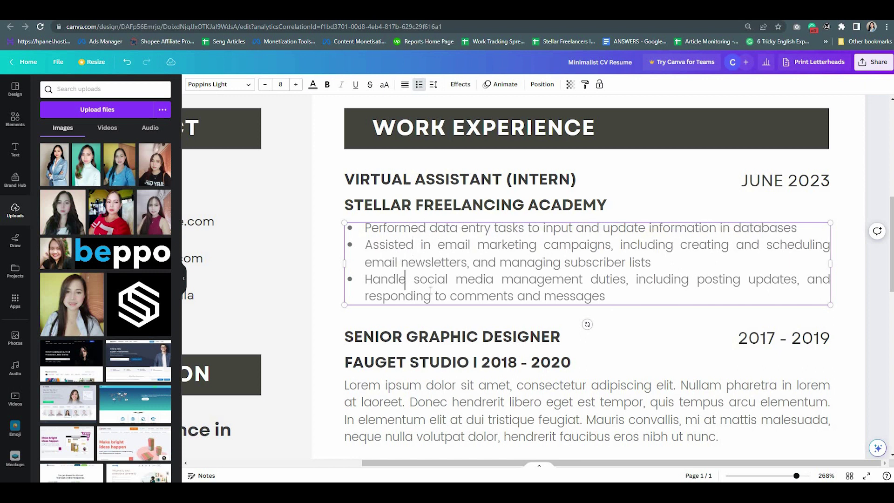
pyautogui.write('d')
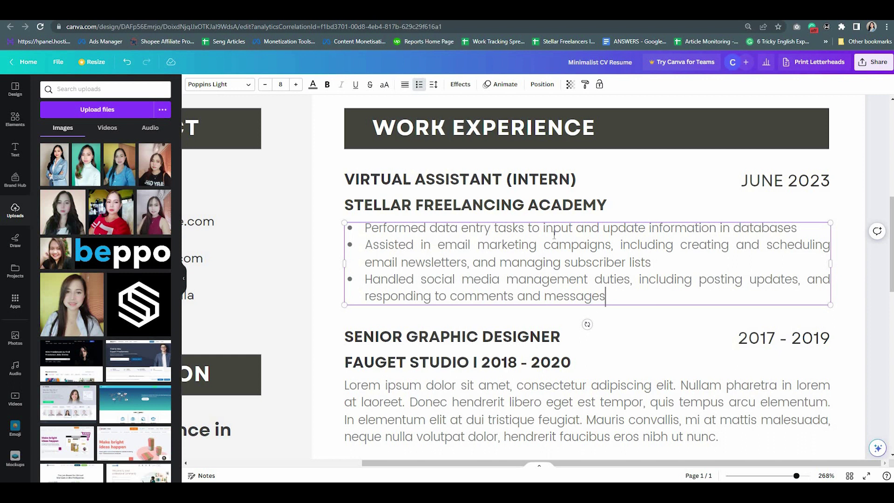
pyautogui.click(644, 230)
pyautogui.write('d')
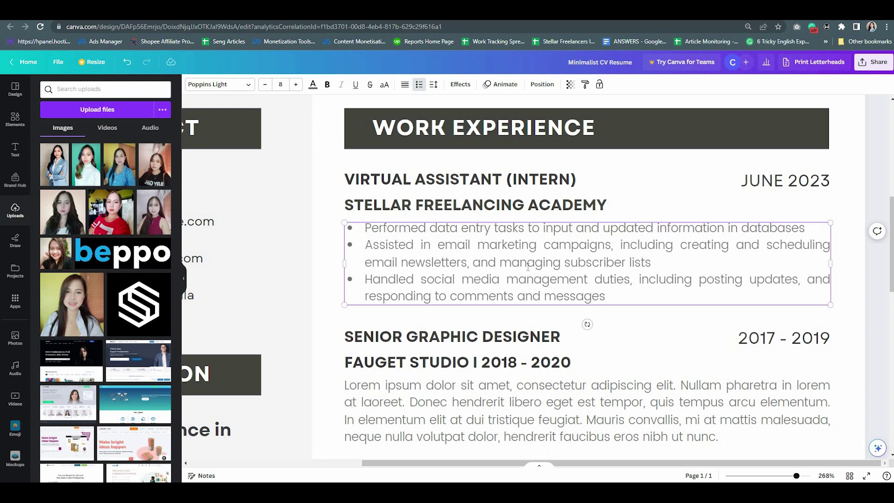
pyautogui.scroll(-1, 528, 268)
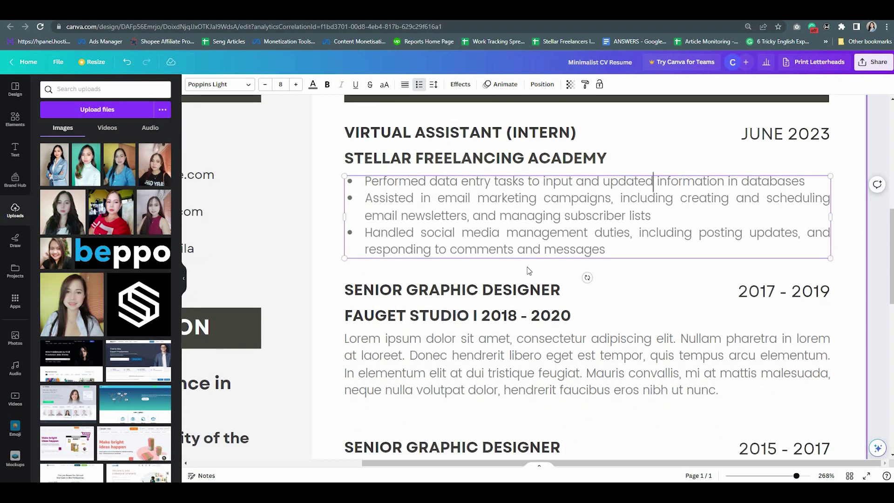
pyautogui.scroll(2, 527, 270)
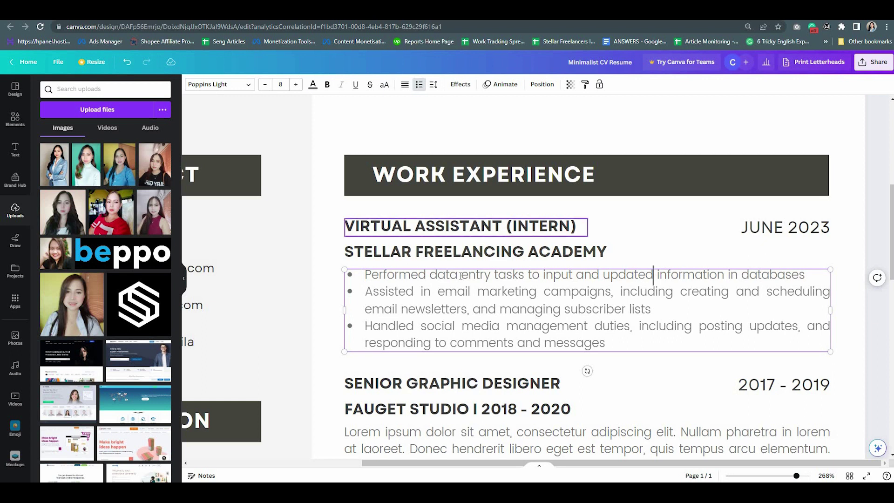
# - Change the second job title to "CUSTOMER SERVICE REPRESENTATIVE" and widen its text box so the title fits on one line
pyautogui.scroll(-2, 492, 296)
pyautogui.click(492, 296)
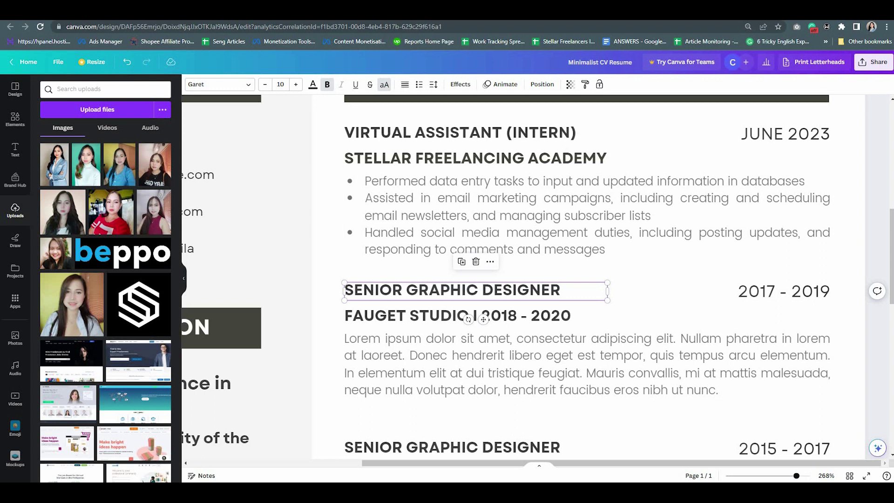
pyautogui.doubleClick(469, 293)
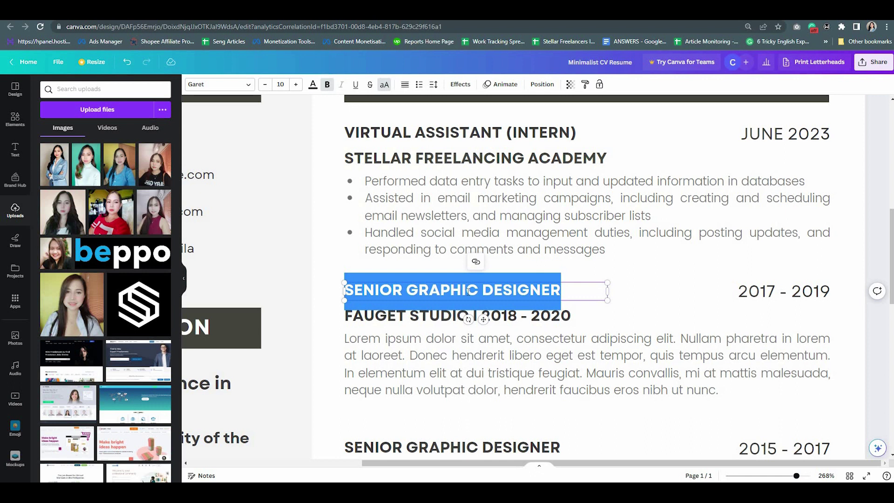
pyautogui.write('CUSTOMER SERVICE REPRESENTA')
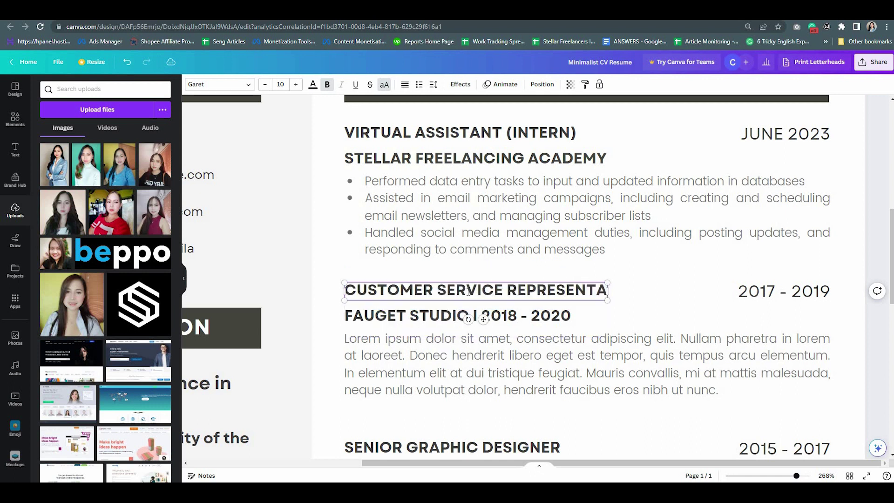
pyautogui.write('TIVE')
pyautogui.moveTo(608, 300); pyautogui.dragTo(680, 300)
# - Replace the company line under the Customer Service Representative title with "BPO OUTSOURCING, INC."
pyautogui.doubleClick(536, 315)
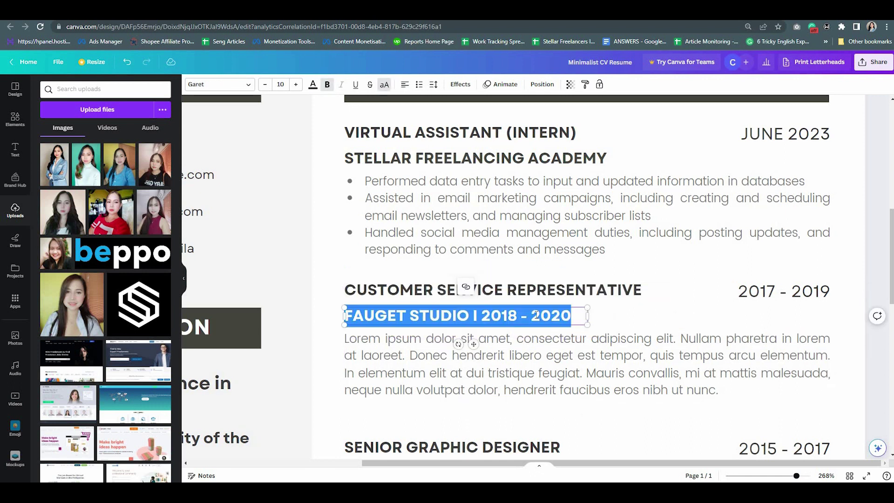
pyautogui.write('REAK')
pyautogui.press('BackSpace')
pyautogui.press('BackSpace')
pyautogui.press('BackSpace')
pyautogui.press('BackSpace')
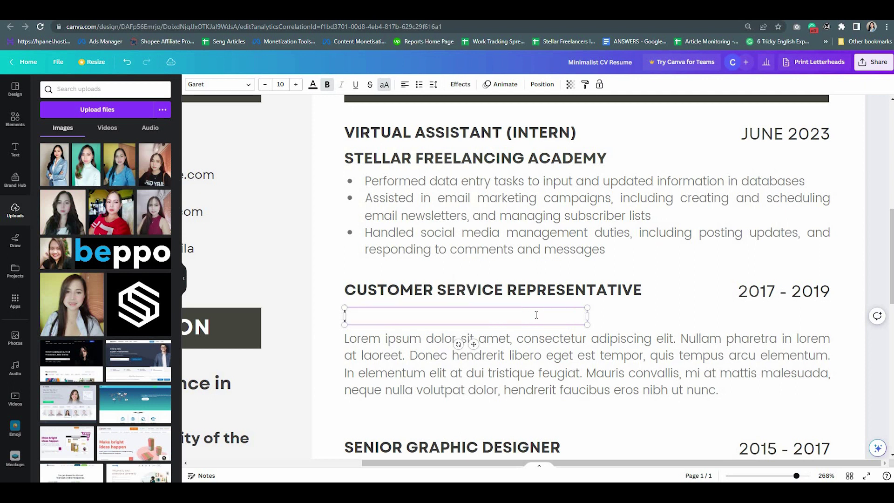
pyautogui.write('BPO OUTSOURCING, INC.')
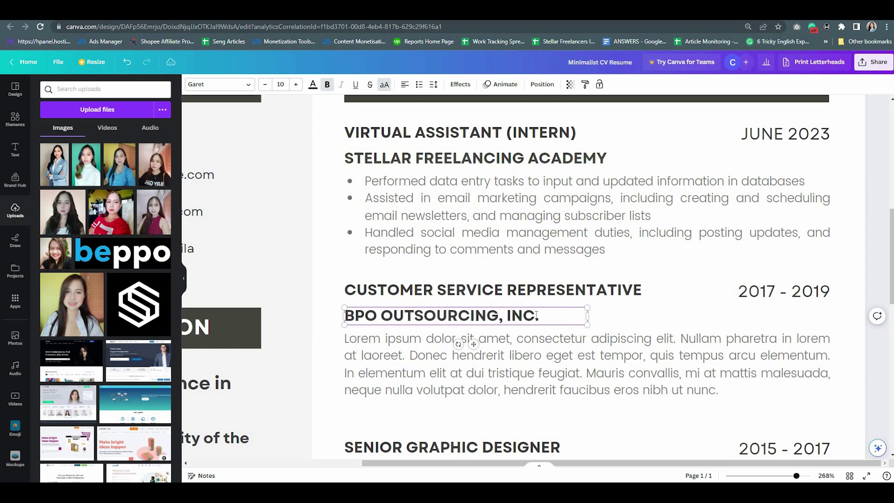
pyautogui.doubleClick(751, 290)
pyautogui.press('Escape')
# - Switch to ChatGPT and ask it to "write me a bulleted list of job descriptions for a customer service representative"
pyautogui.click(694, 340)
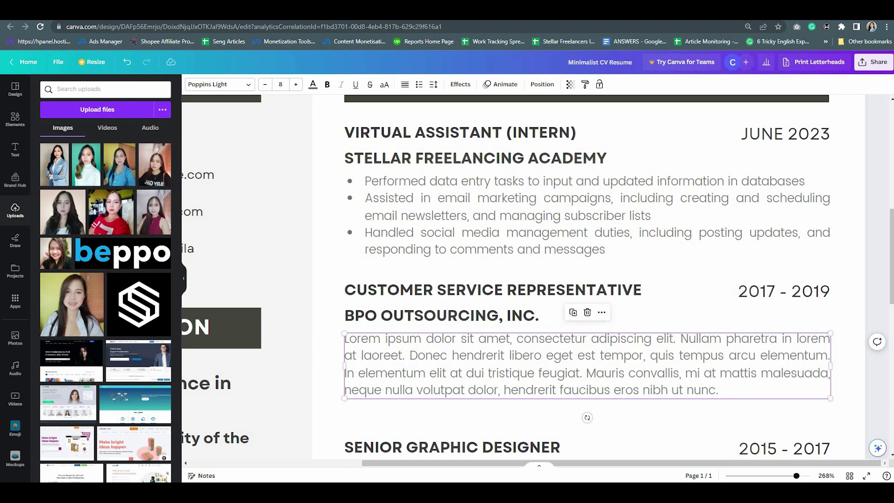
pyautogui.hotkey('ctrl', 'Tab')
pyautogui.write('"write me a bulleted list of job descriptions for a customer service representative"')
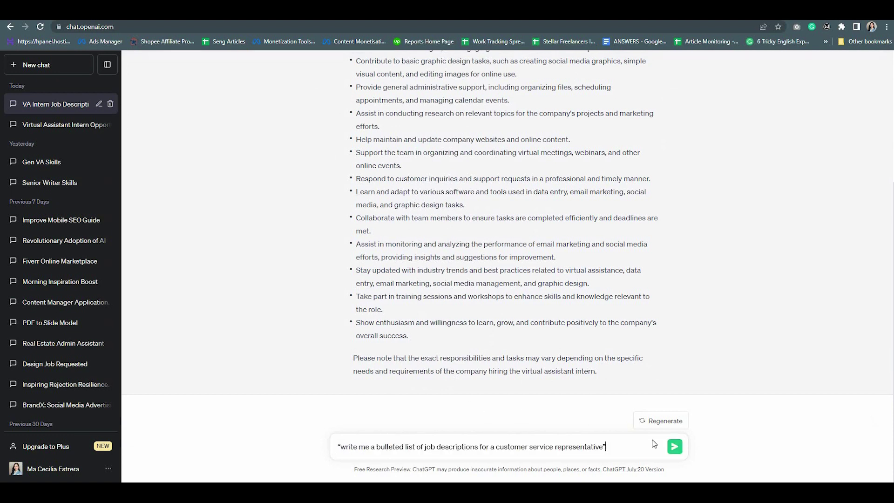
pyautogui.press('Return')
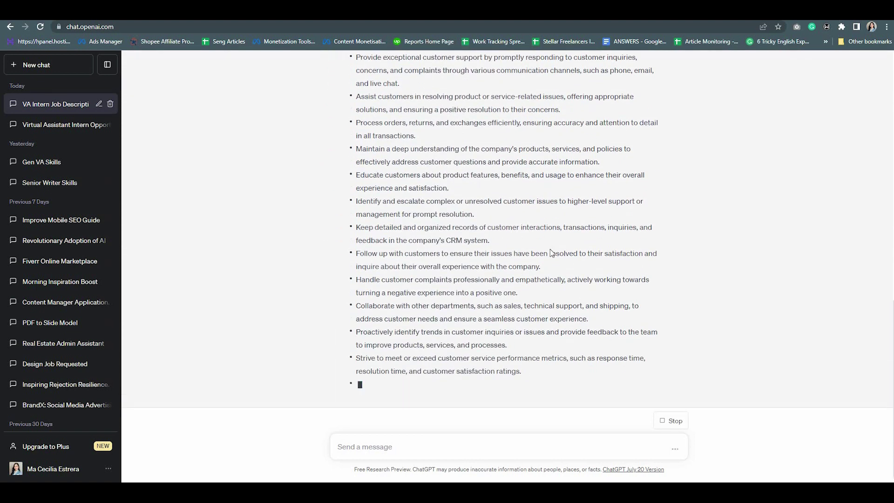
# - Review the generated customer service job descriptions for items that suit the resume
pyautogui.scroll(5, 549, 249)
pyautogui.moveTo(356, 231); pyautogui.dragTo(394, 244)
pyautogui.moveTo(454, 279); pyautogui.dragTo(460, 326)
pyautogui.scroll(-3, 539, 328)
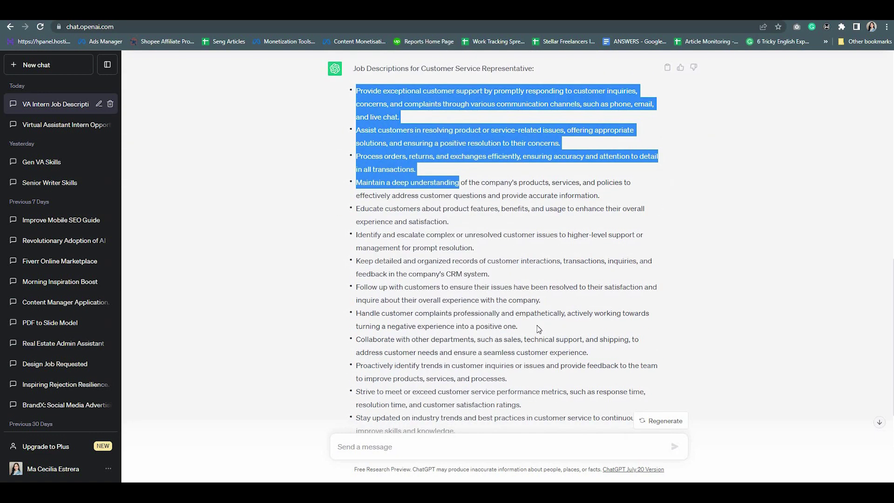
pyautogui.scroll(3, 539, 329)
pyautogui.click(450, 327)
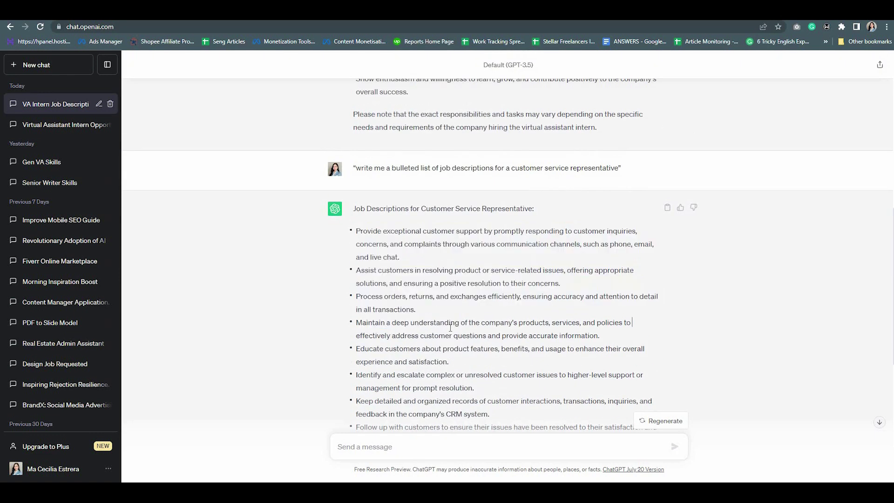
pyautogui.scroll(-7, 360, 331)
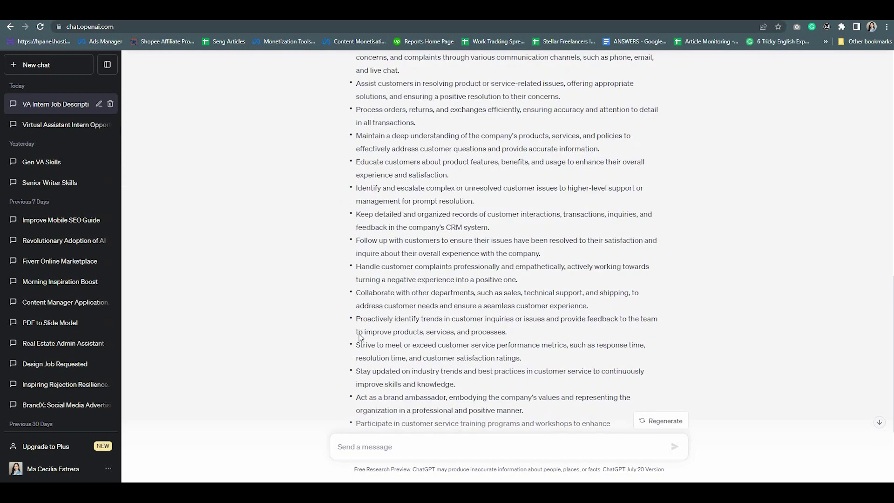
# - Ask ChatGPT to "shorten each item to one line" for the customer service descriptions
pyautogui.click(382, 446)
pyautogui.write('shorten ')
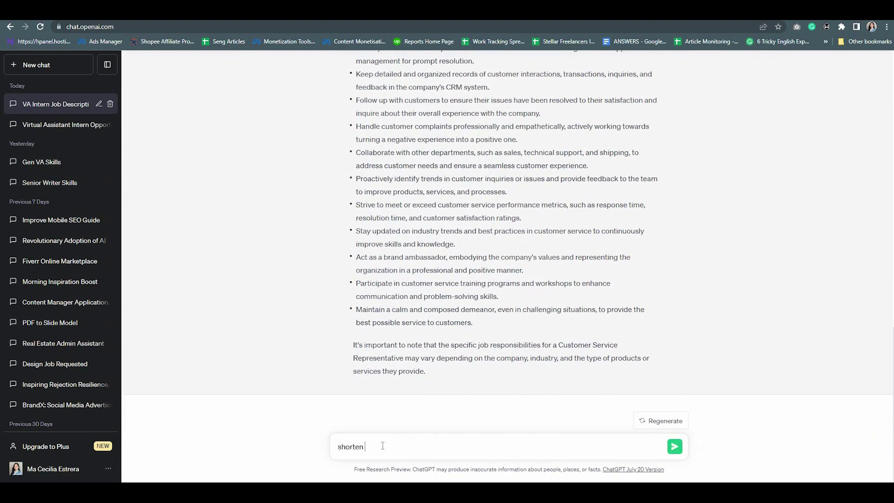
pyautogui.write('each item to one line')
pyautogui.press('Return')
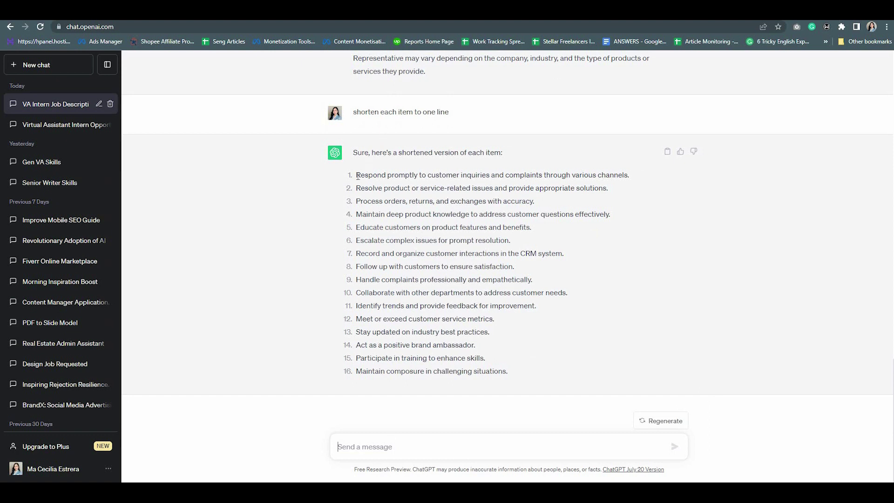
# - Copy the first four shortened items into Canva over the Customer Service Representative placeholder paragraph, without a trailing empty line
pyautogui.moveTo(356, 175); pyautogui.dragTo(623, 218)
pyautogui.hotkey('ctrl', 'c')
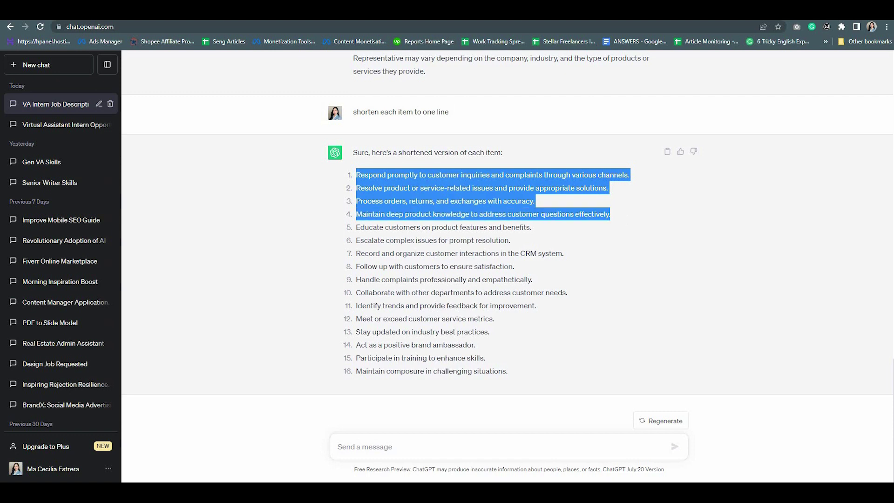
pyautogui.hotkey('ctrl', 'Tab')
pyautogui.scroll(-4, 445, 261)
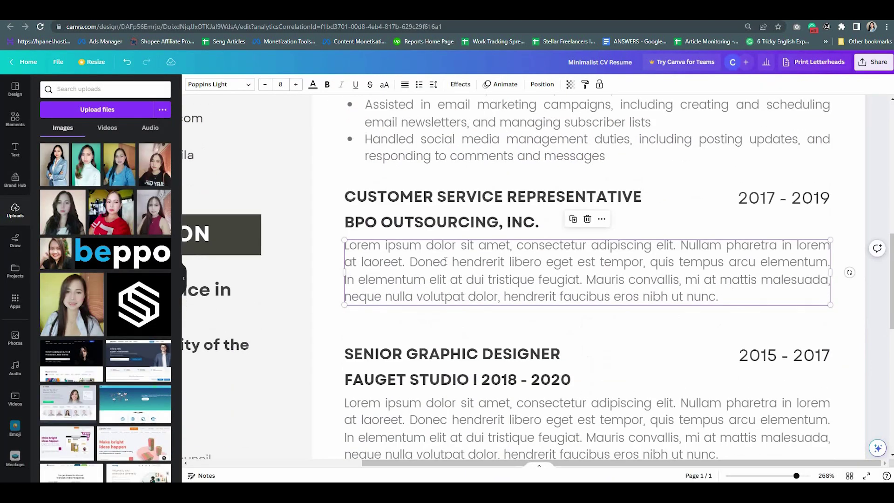
pyautogui.doubleClick(445, 261)
pyautogui.hotkey('ctrl', 'v')
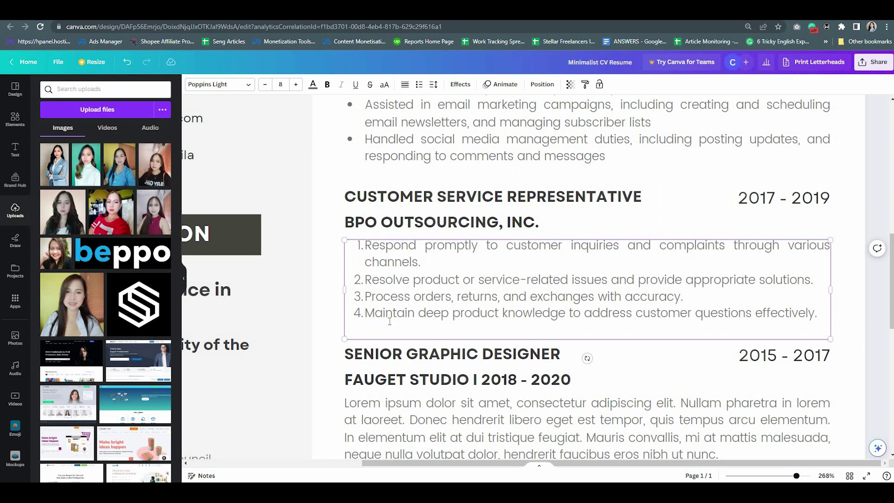
pyautogui.press('BackSpace')
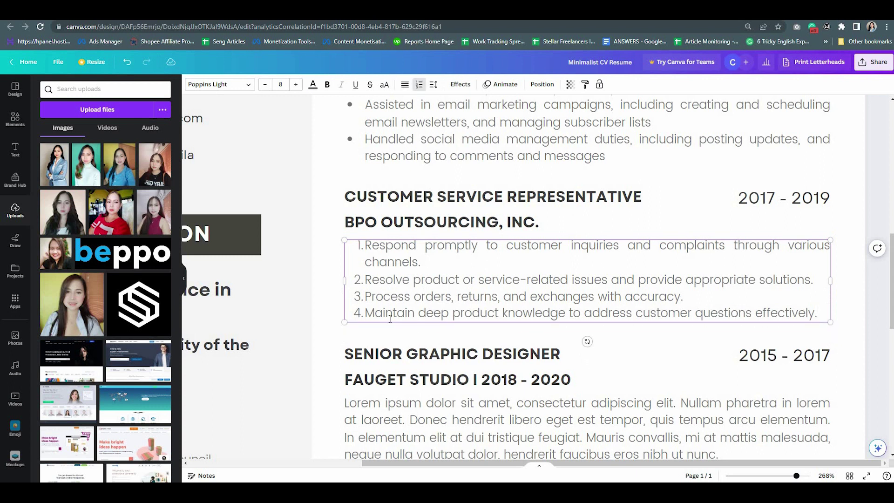
# - Convert the numbered customer service duties into a bulleted list
pyautogui.hotkey('ctrl', 'a')
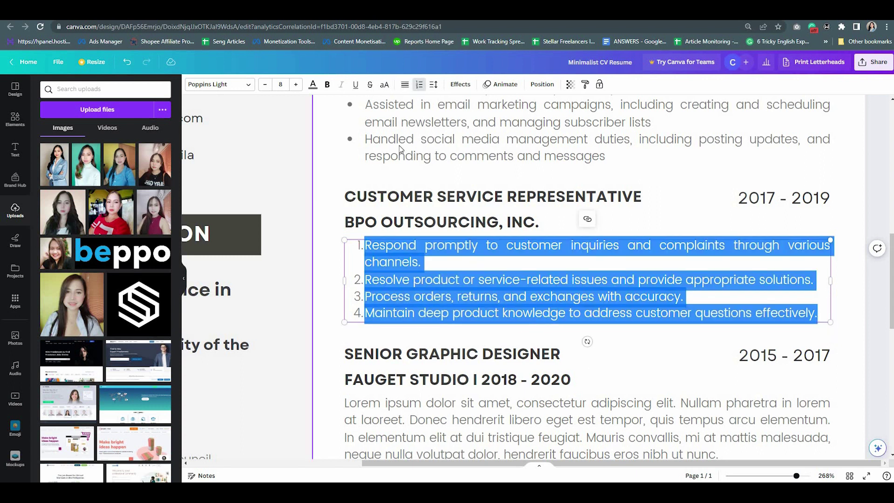
pyautogui.click(419, 86)
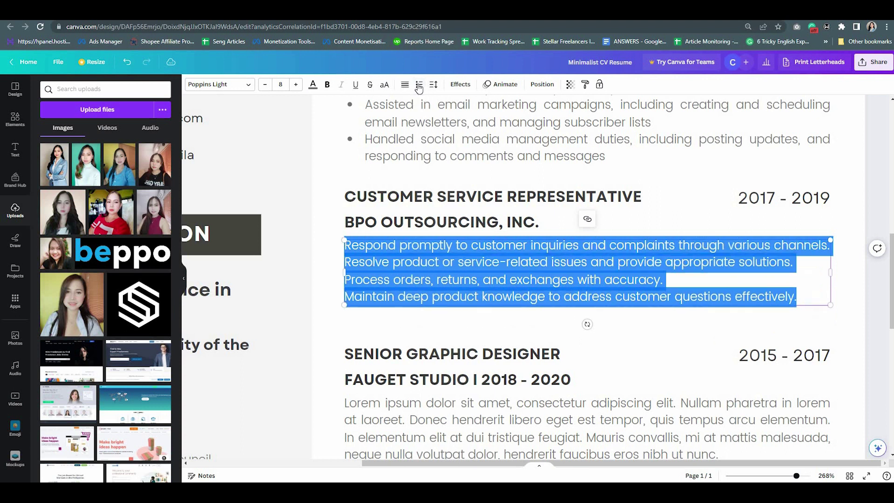
pyautogui.click(418, 86)
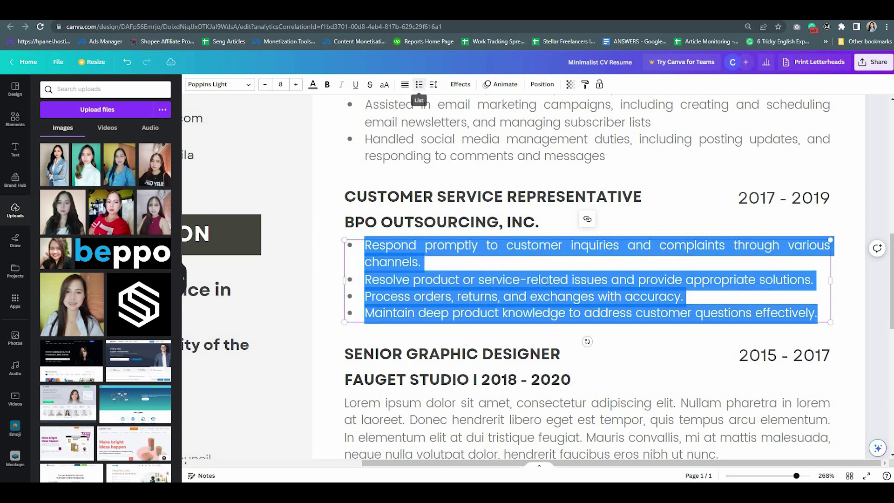
# - Change the third job title, dated 2015 - 2017, to "EMAIL SUPPORT"
pyautogui.click(582, 359)
pyautogui.scroll(-1, 672, 296)
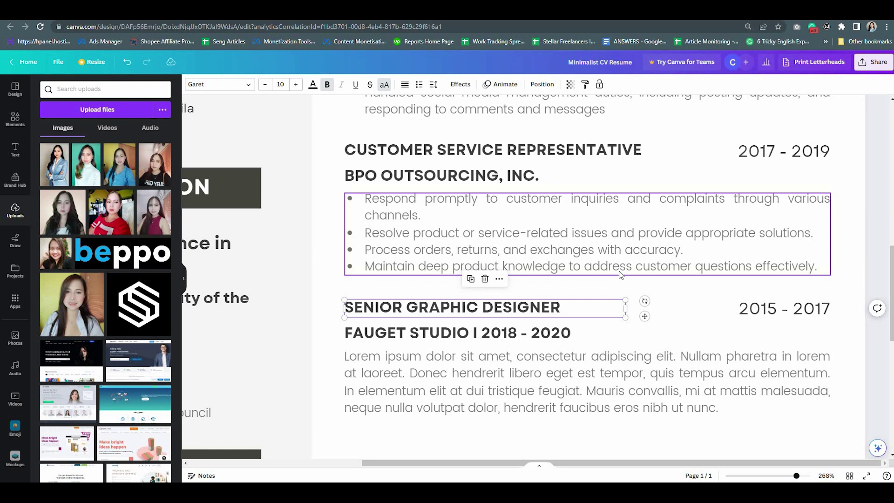
pyautogui.doubleClick(393, 309)
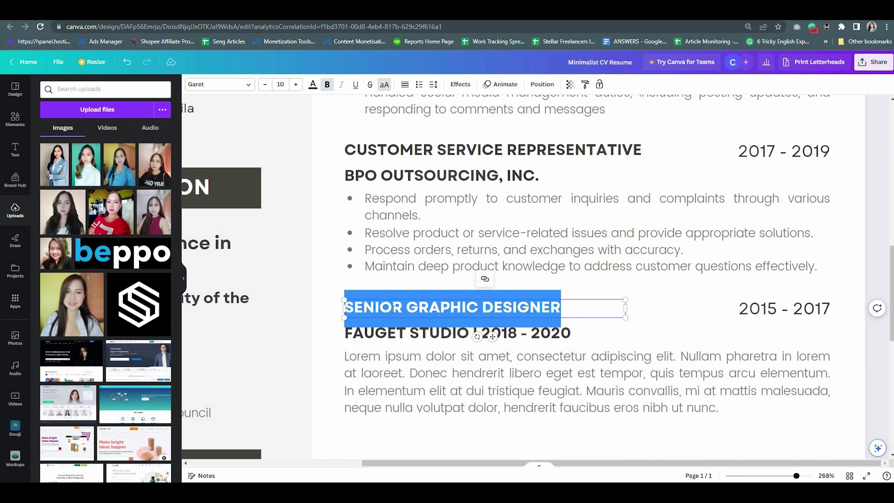
pyautogui.write('E')
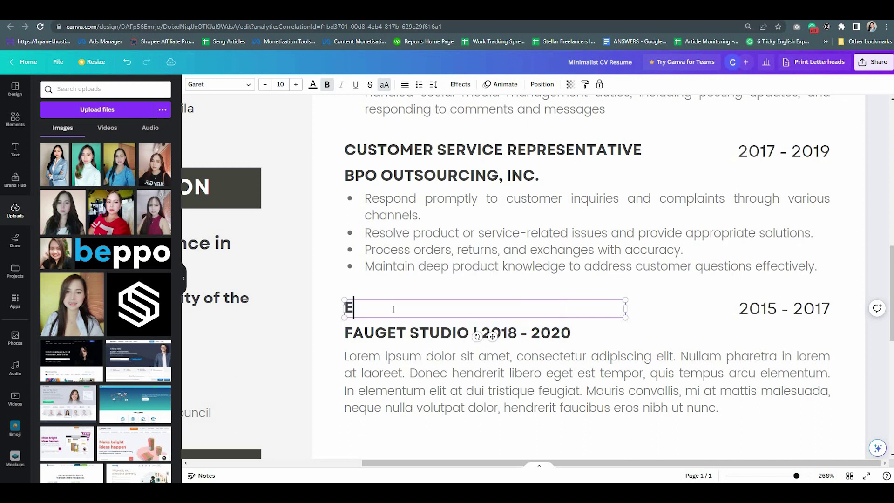
pyautogui.write('MAIL SUPPORT')
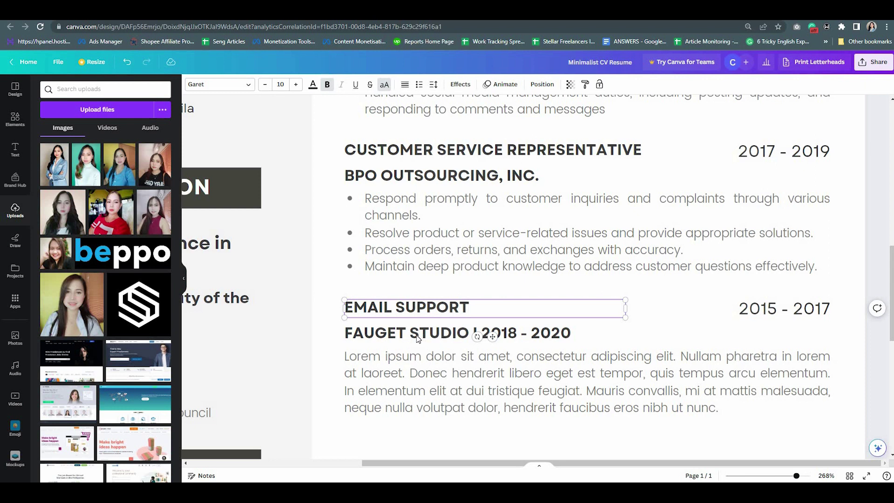
# - Replace the company line under the Email Support title with "BPO OUTSOURCING SOLUTIONS"
pyautogui.doubleClick(400, 334)
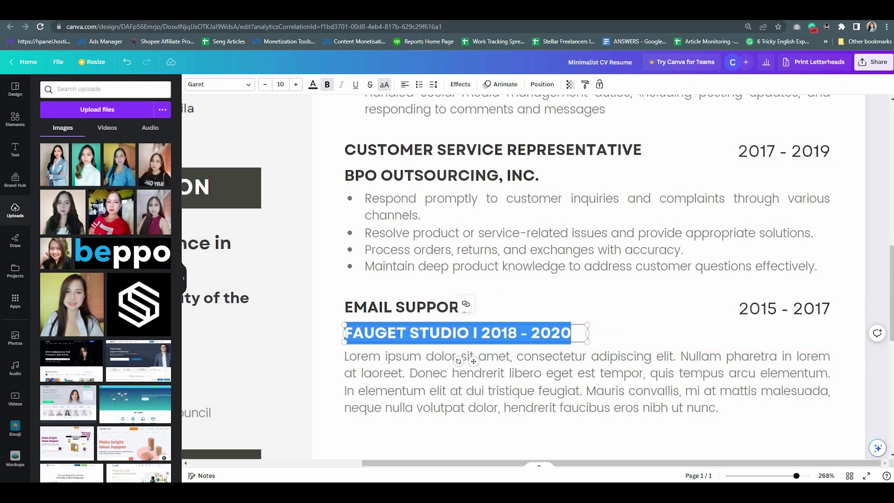
pyautogui.write('BPO OUTSOURCING SOLU')
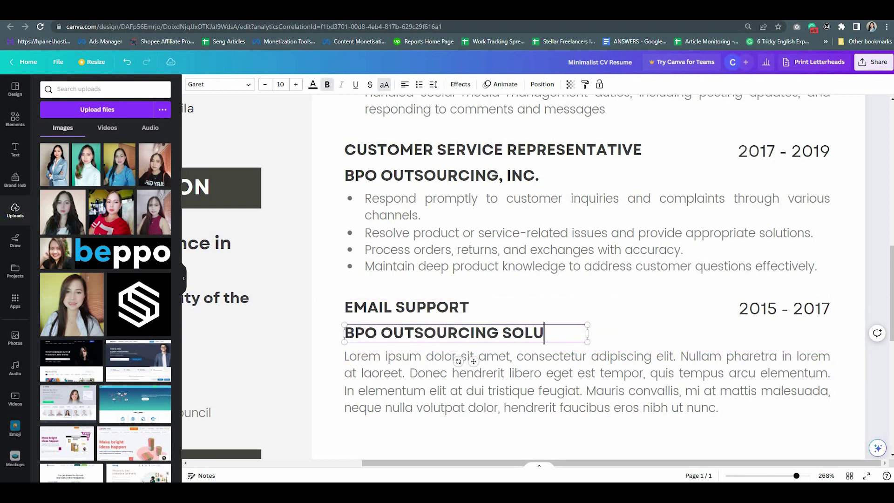
pyautogui.write('TIONS')
pyautogui.click(784, 308)
pyautogui.scroll(-2, 783, 308)
# - In ChatGPT, reuse the earlier prompt to request "write me a bulleted list of job descriptions for a email support representative"
pyautogui.click(745, 298)
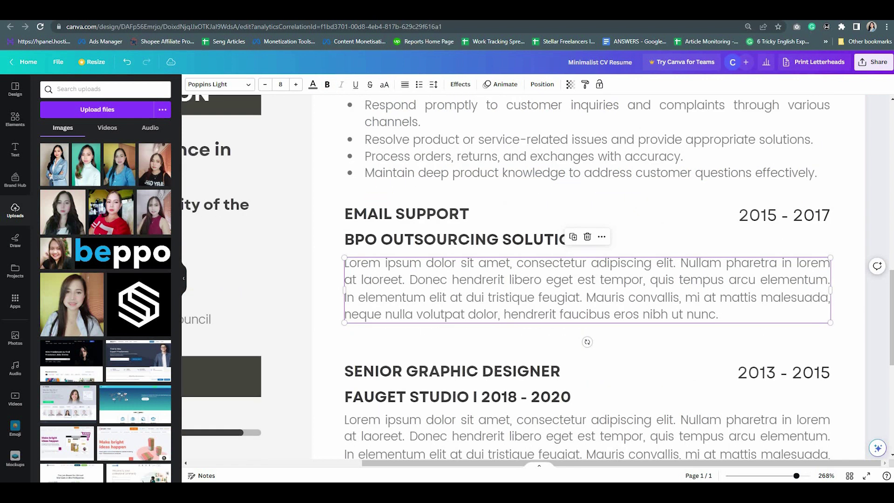
pyautogui.hotkey('ctrl', 'Tab')
pyautogui.scroll(5, 625, 242)
pyautogui.moveTo(619, 242); pyautogui.dragTo(358, 246)
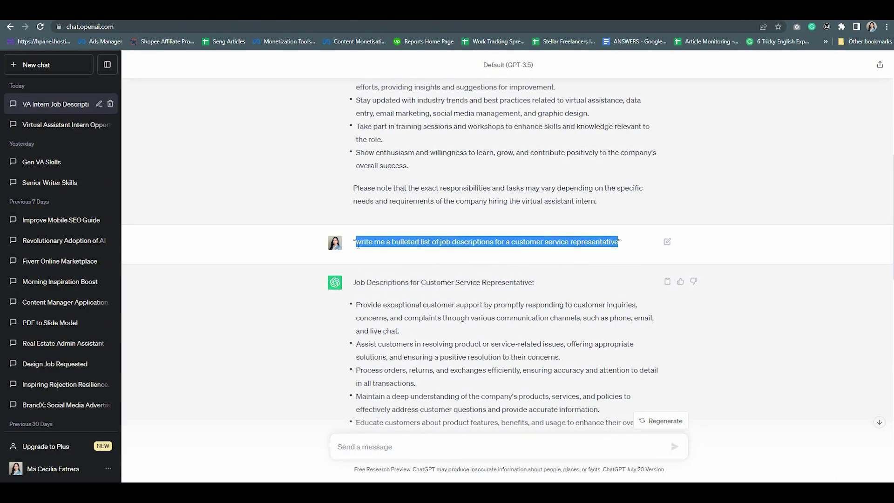
pyautogui.hotkey('ctrl', 'c')
pyautogui.click(466, 446)
pyautogui.hotkey('ctrl', 'v')
pyautogui.moveTo(493, 446); pyautogui.dragTo(550, 446)
pyautogui.write('email su')
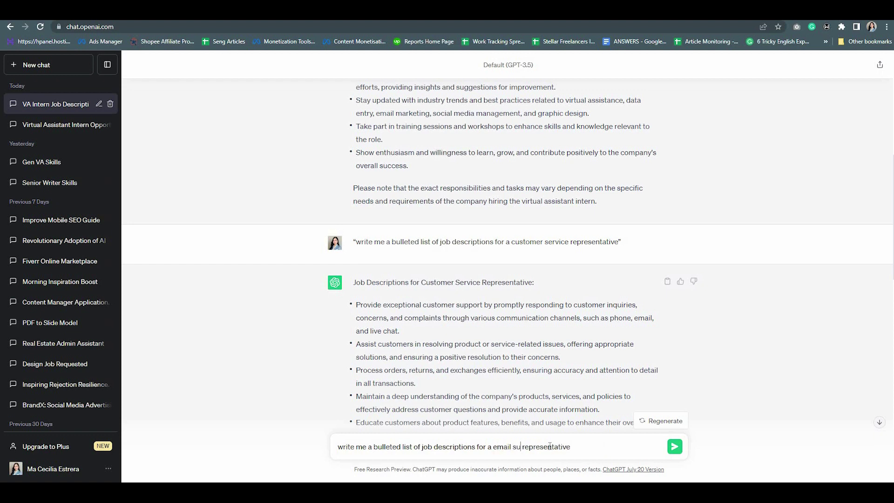
pyautogui.write('pport')
pyautogui.press('Return')
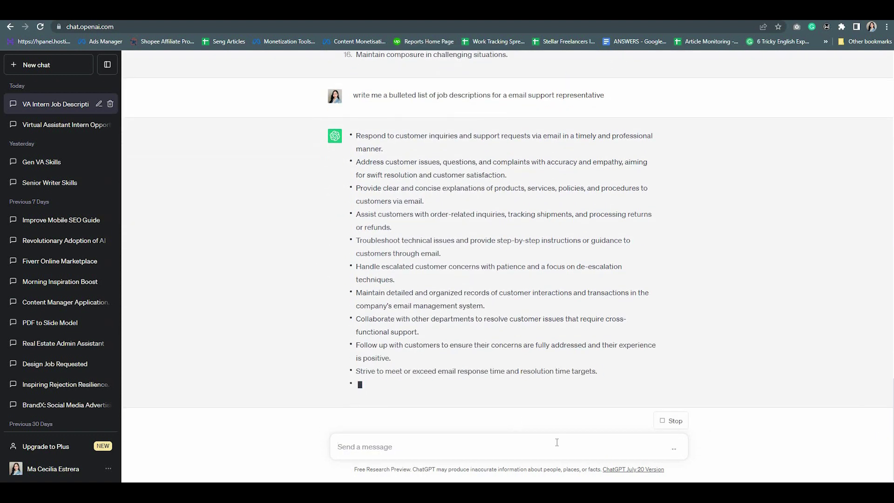
# - Ask ChatGPT to "shorten each item to one line" for the email support descriptions
pyautogui.write('shor')
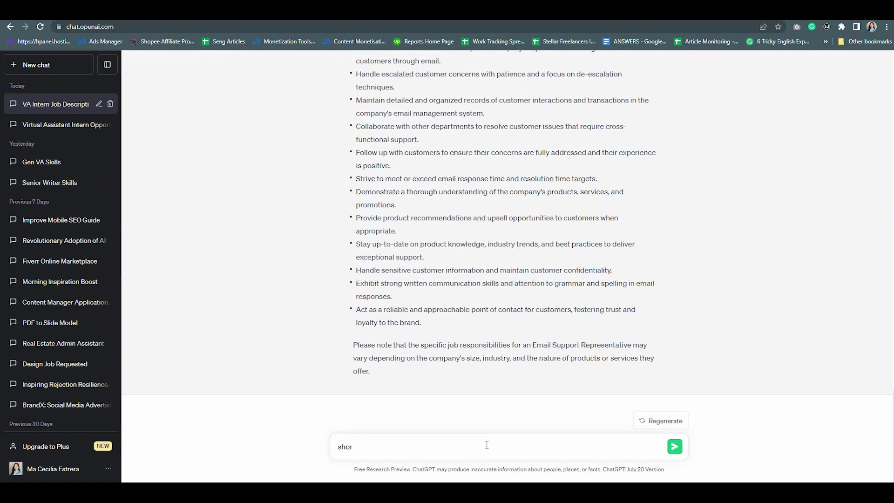
pyautogui.write('ten each item to one line')
pyautogui.press('Return')
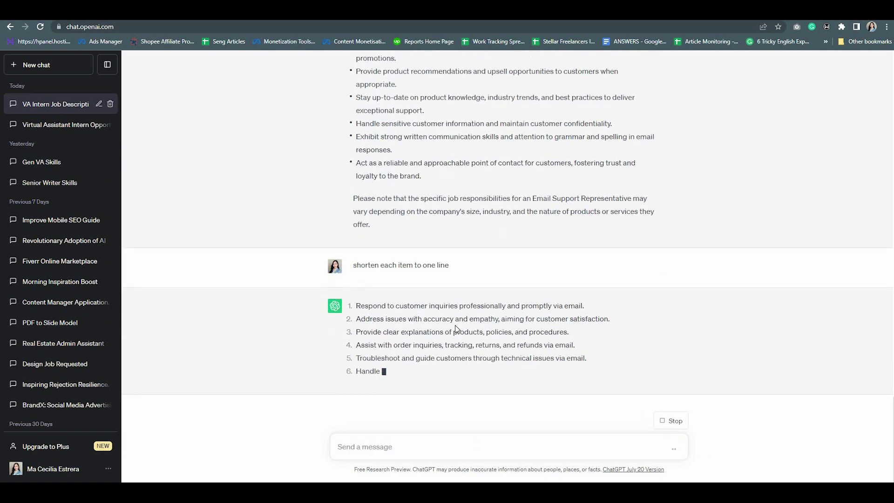
# - Replace the placeholder description under the Email Support entry with ChatGPT's first four shortened items, formatted as a bulleted list
pyautogui.moveTo(355, 174); pyautogui.dragTo(599, 222)
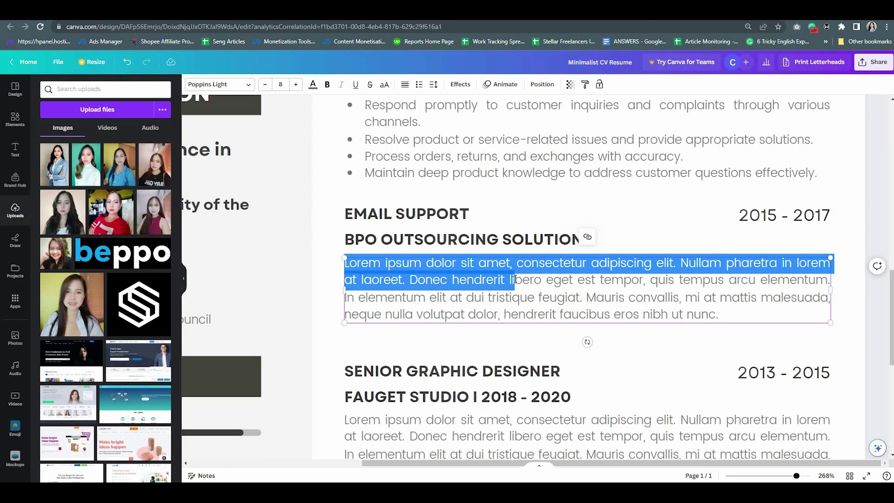
pyautogui.hotkey('ctrl', 'v')
pyautogui.hotkey('ctrl', 'a')
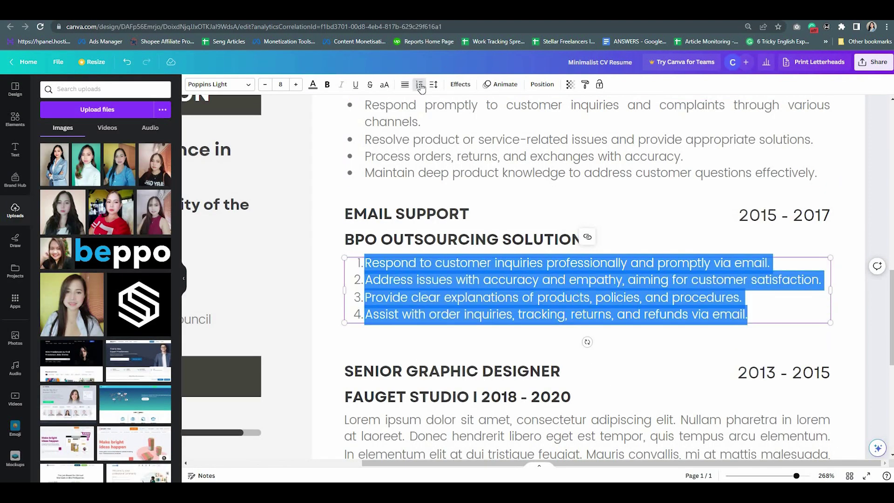
pyautogui.click(421, 88)
# - Change the fourth job title, dated 2013 - 2015, to "INBOUND CUSTOMER SUPPORT" and its company line to "TELEMARKETING COMPANY"
pyautogui.scroll(-2, 546, 278)
pyautogui.click(546, 278)
pyautogui.click(546, 278)
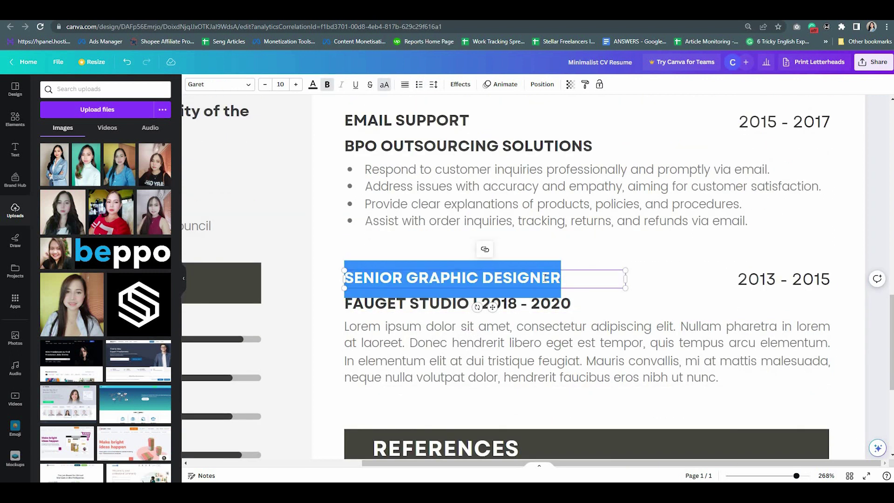
pyautogui.write('INBOUND CUSTOMER S')
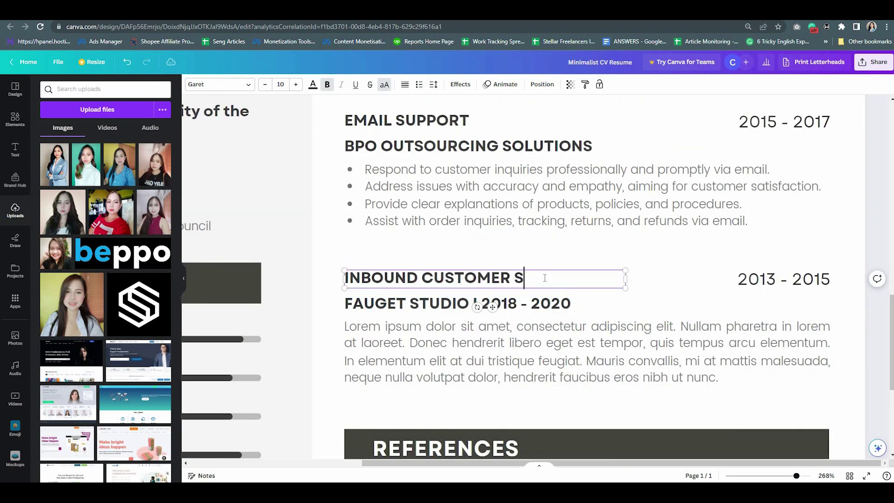
pyautogui.write('UPPORT')
pyautogui.doubleClick(499, 304)
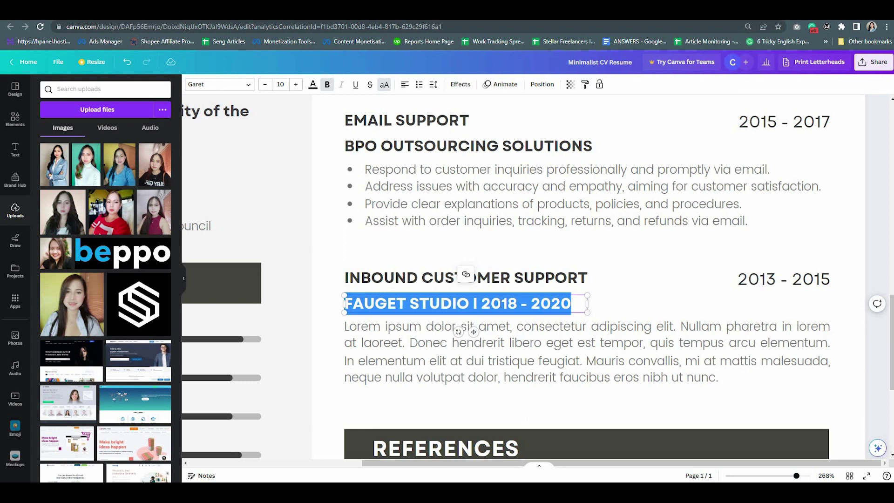
pyautogui.write('TELEMARKETING COMPANY')
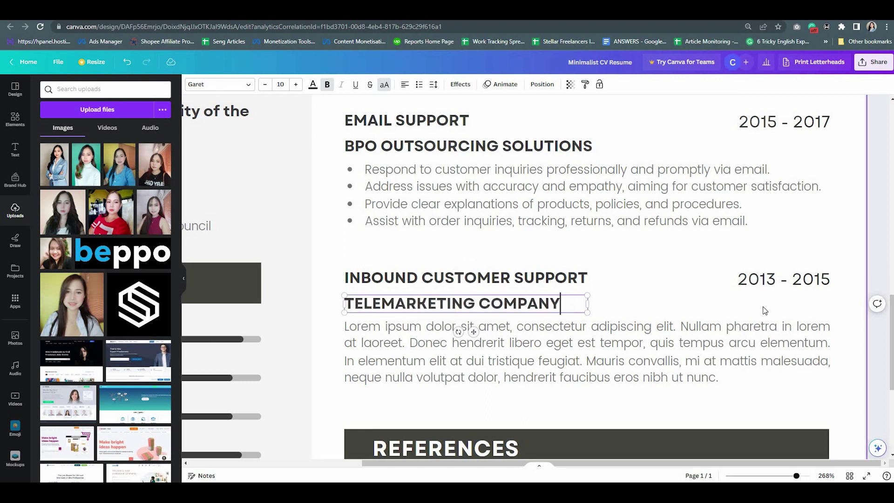
# - Replace "INBOUND" in the fourth job title with "OUTBOUND"
pyautogui.doubleClick(406, 279)
pyautogui.write('OUBOUND')
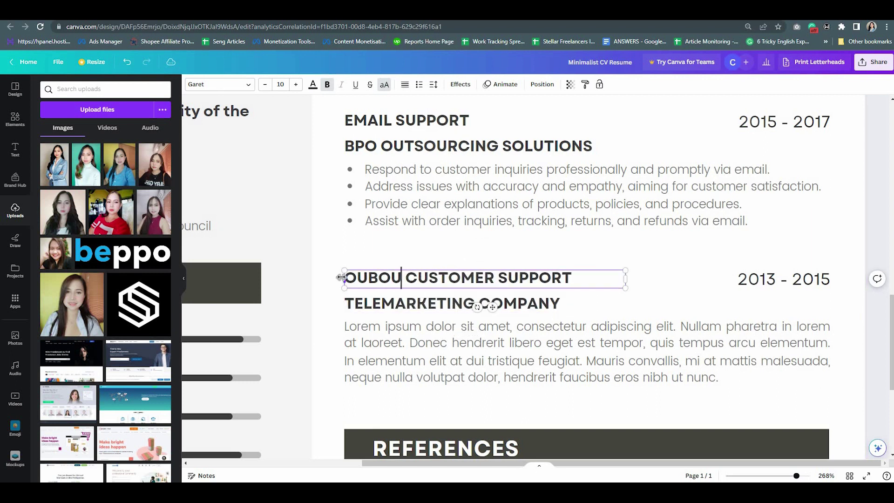
pyautogui.press('Left')
pyautogui.press('Left')
pyautogui.press('Left')
pyautogui.press('Left')
pyautogui.press('Left')
pyautogui.write('T')
pyautogui.click(745, 354)
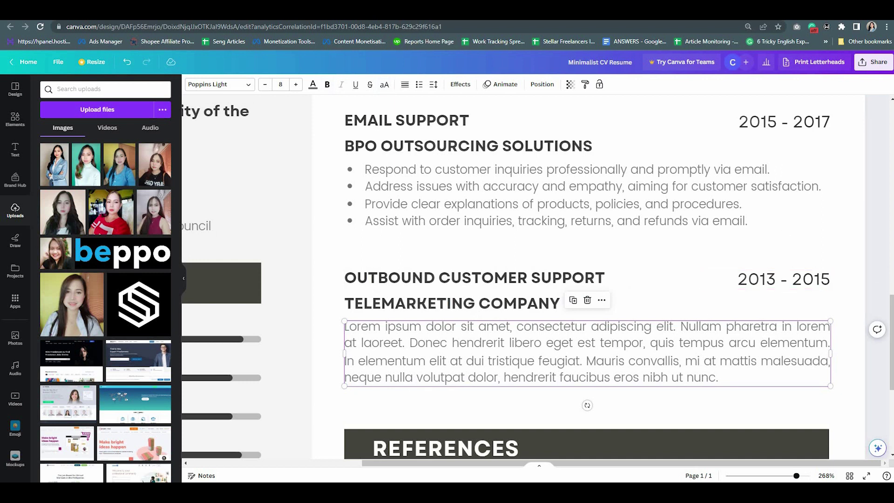
# - Ask ChatGPT to "write me a bulleted list of job descriptions for a outbound support representative, one line per item"
pyautogui.hotkey('ctrl', 'Tab')
pyautogui.scroll(10, 425, 249)
pyautogui.scroll(-5, 482, 473)
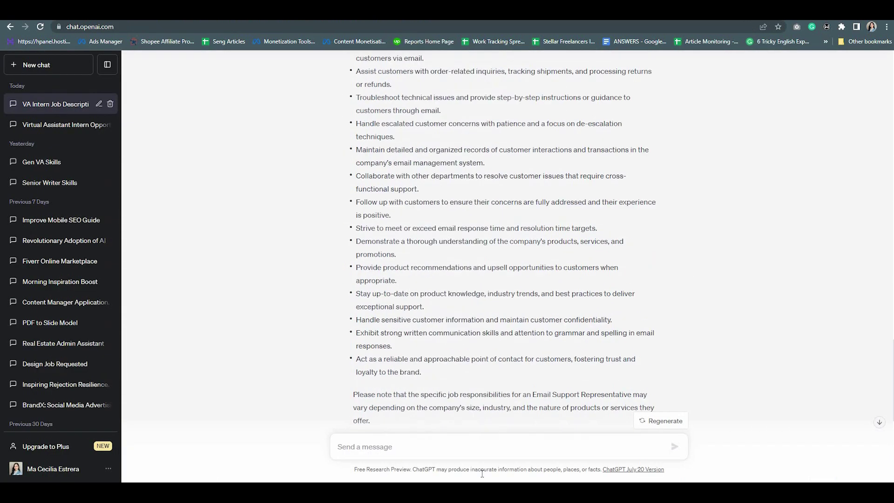
pyautogui.scroll(-7, 481, 472)
pyautogui.write('write me a bulleted list of job descriptions for a email support representative')
pyautogui.write(', one line per item')
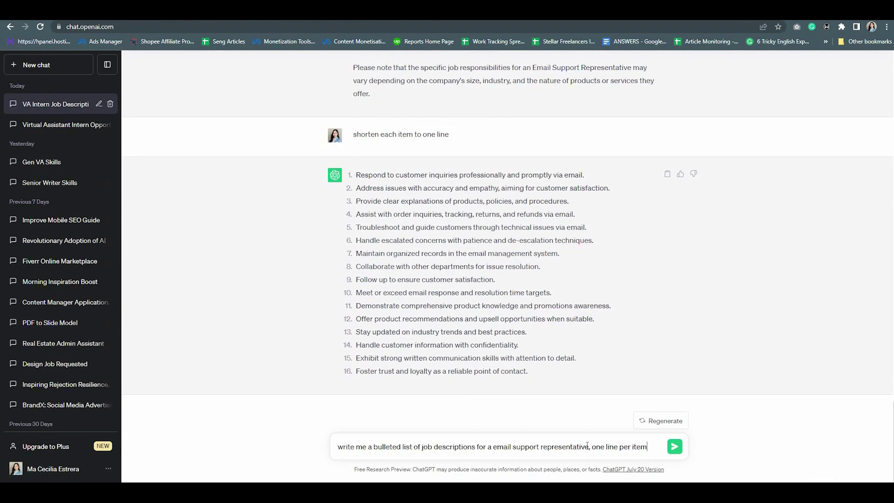
pyautogui.moveTo(492, 447); pyautogui.dragTo(540, 447)
pyautogui.write('outbound supp')
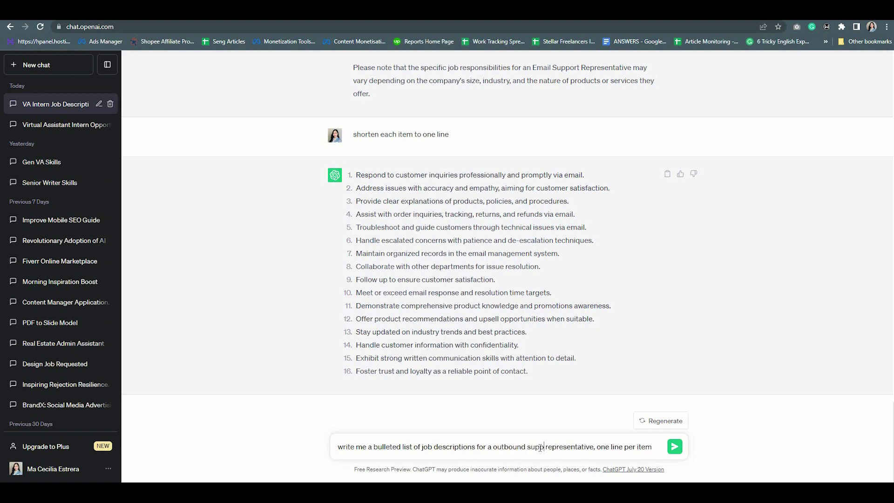
pyautogui.write('ort')
pyautogui.press('Return')
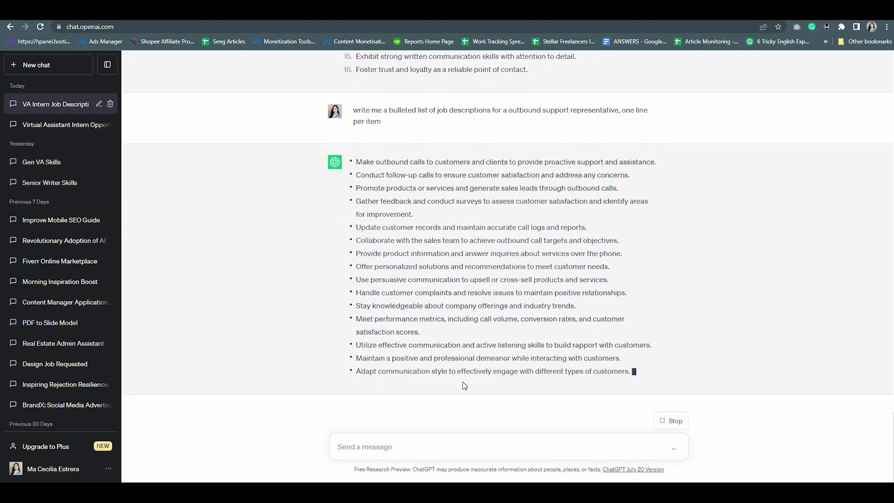
# - Replace the placeholder under TELEMARKETING COMPANY with ChatGPT's first three outbound support bullets and shift the whole entry up, clear of References
pyautogui.moveTo(356, 148); pyautogui.dragTo(488, 199)
pyautogui.hotkey('ctrl', 'c')
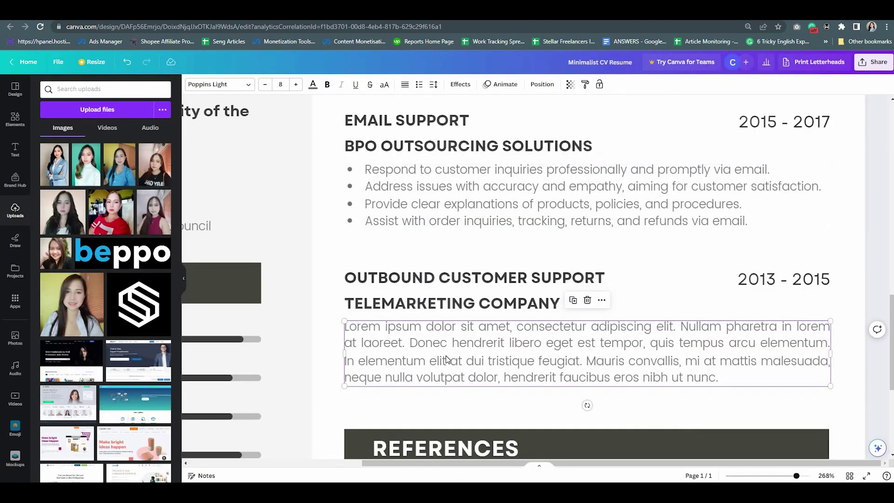
pyautogui.hotkey('ctrl', 'a')
pyautogui.rightClick(456, 356)
pyautogui.click(503, 238)
pyautogui.click(393, 411)
pyautogui.hotkey('shift', 'ctrl', 'End')
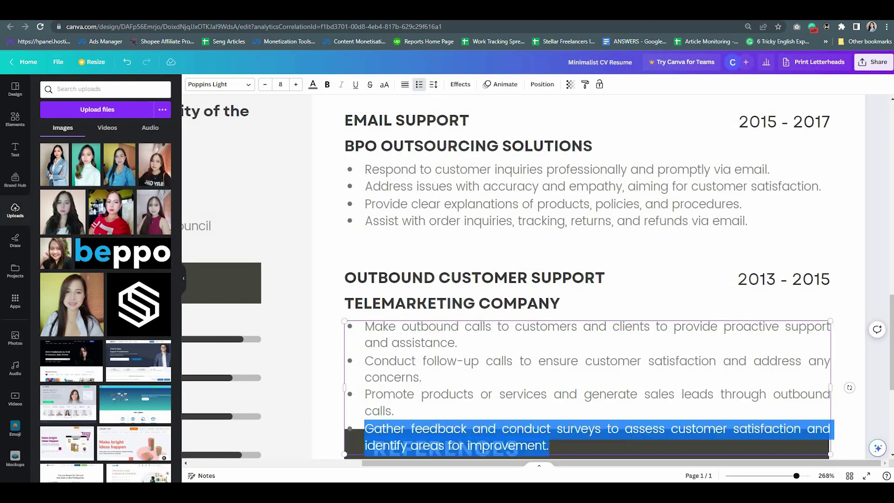
pyautogui.press('BackSpace')
pyautogui.press('Escape')
pyautogui.moveTo(702, 330); pyautogui.dragTo(701, 305)
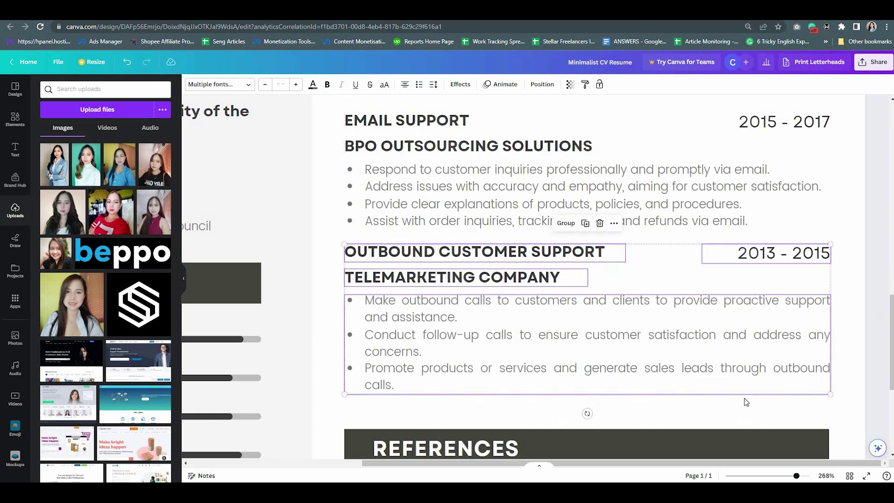
# - Measure the spacing above the Email Support entry and above the Outbound Customer Support entry for comparison
pyautogui.scroll(-6, 591, 249)
pyautogui.click(567, 274)
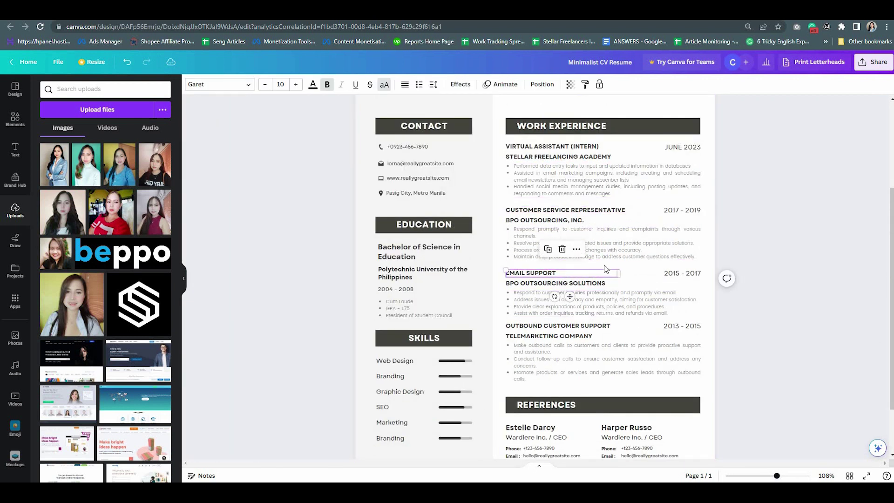
pyautogui.press('alt')
pyautogui.moveTo(666, 276)
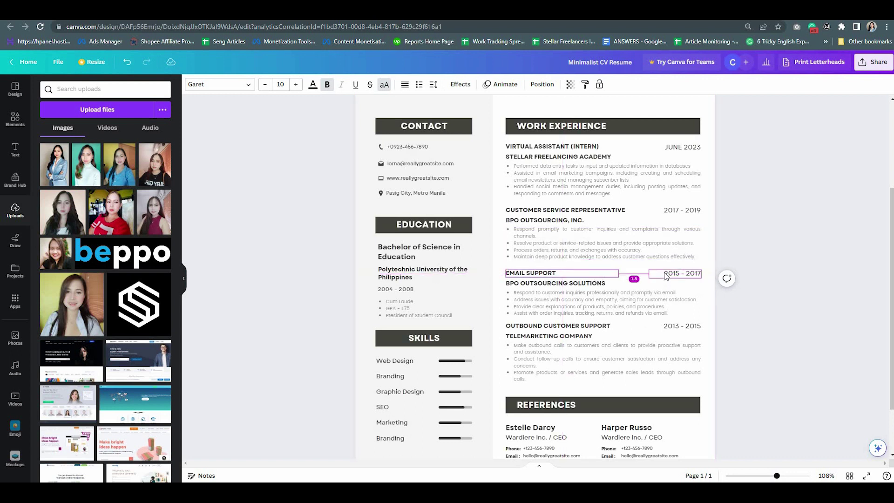
pyautogui.press('alt')
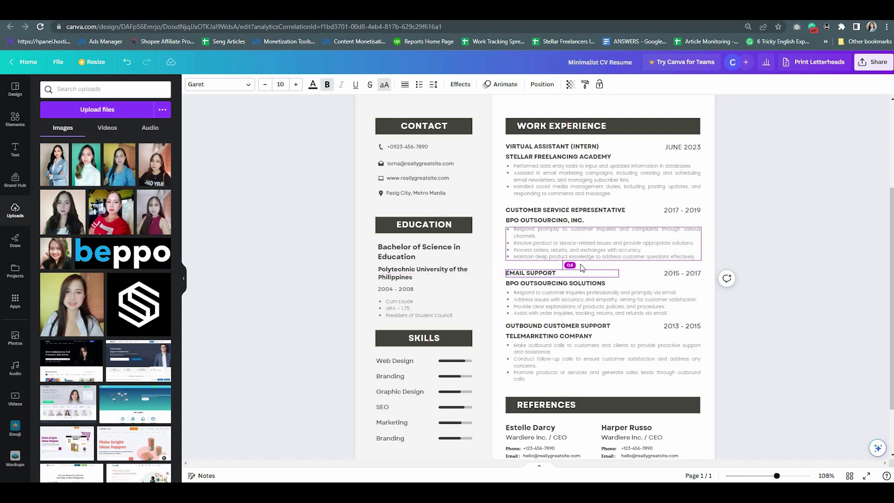
pyautogui.click(587, 325)
pyautogui.press('alt')
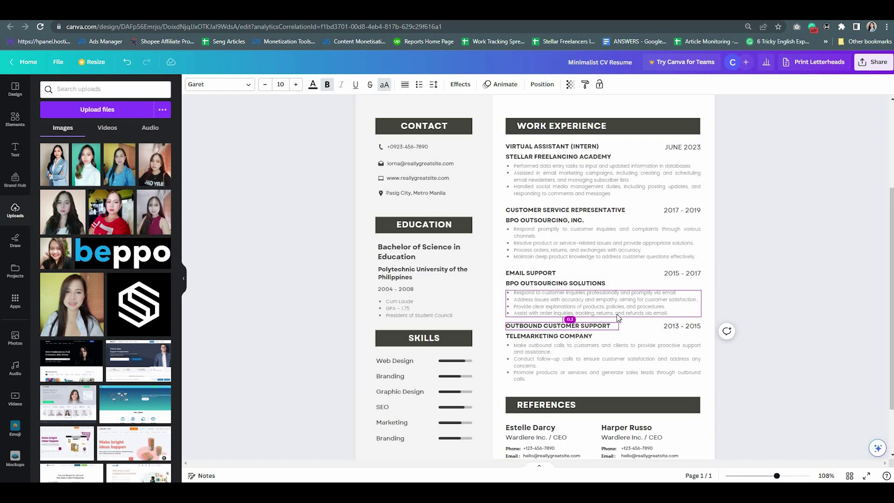
pyautogui.click(571, 273)
pyautogui.press('alt')
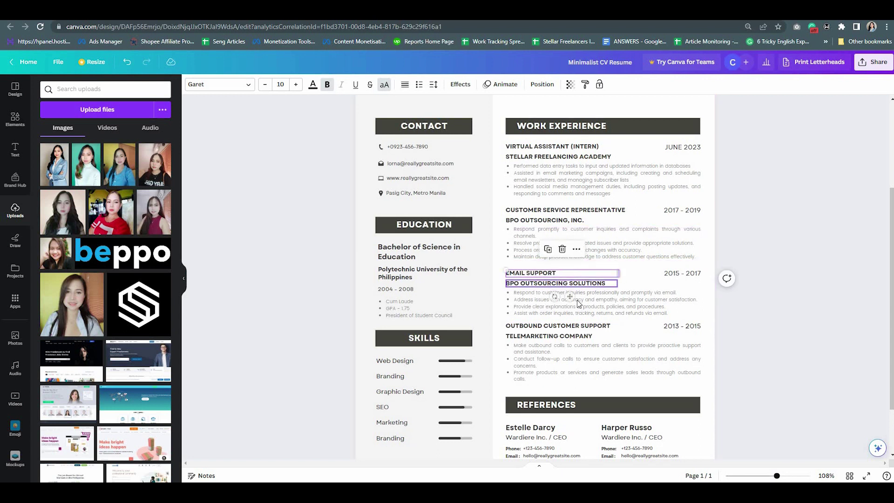
# - Move the whole Outbound Customer Support entry down until its gap below the Email Support entry matches the 0.6 spacing used above
pyautogui.click(595, 328)
pyautogui.keyDown('shift'); pyautogui.click(589, 336); pyautogui.keyUp('shift')
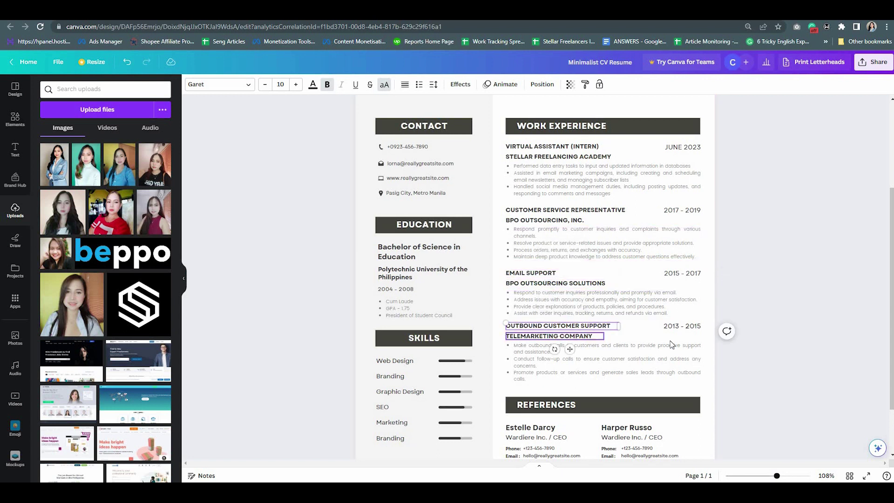
pyautogui.keyDown('shift'); pyautogui.click(680, 326); pyautogui.keyUp('shift')
pyautogui.keyDown('shift'); pyautogui.click(661, 360); pyautogui.keyUp('shift')
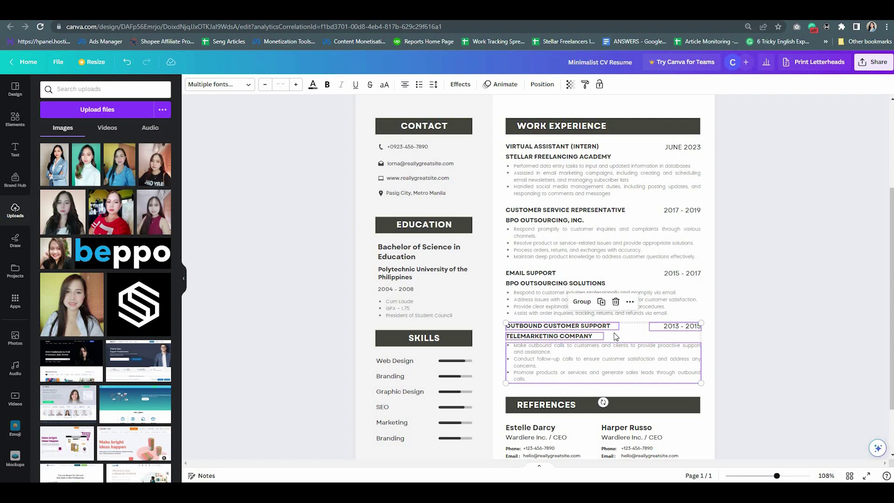
pyautogui.moveTo(612, 323); pyautogui.dragTo(618, 322)
pyautogui.moveTo(588, 323); pyautogui.dragTo(590, 317)
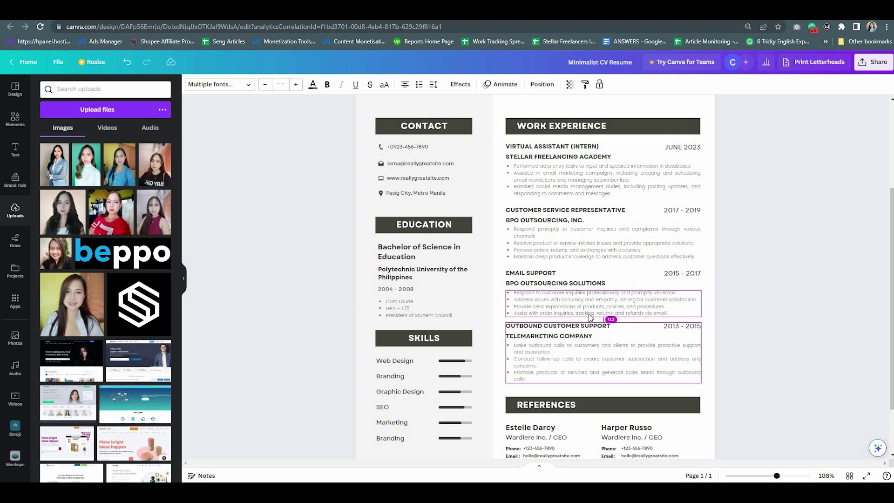
pyautogui.moveTo(590, 317)
pyautogui.mouseDown()
pyautogui.moveTo(603, 322)
pyautogui.moveTo(599, 314)
pyautogui.mouseUp()
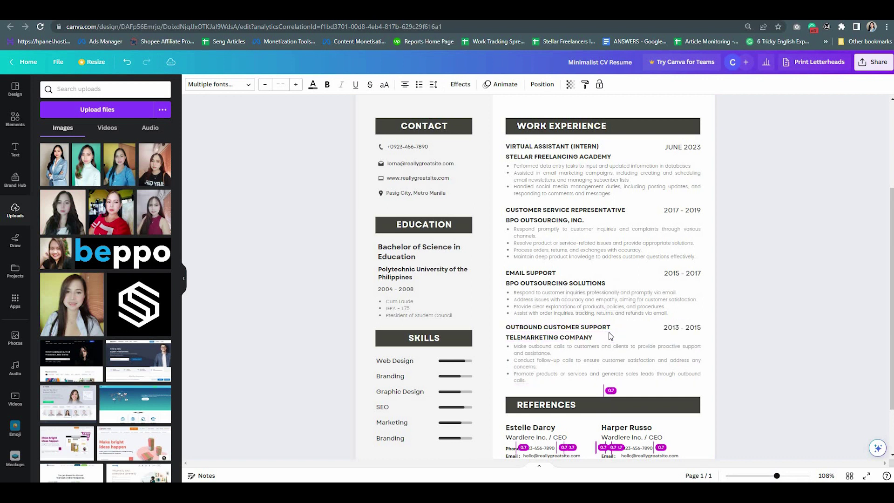
pyautogui.press('Down')
pyautogui.press('Down')
pyautogui.press('Down')
pyautogui.press('Down')
pyautogui.press('Down')
pyautogui.press('Down')
pyautogui.press('Down')
pyautogui.press('Down')
pyautogui.press('Down')
pyautogui.press('Down')
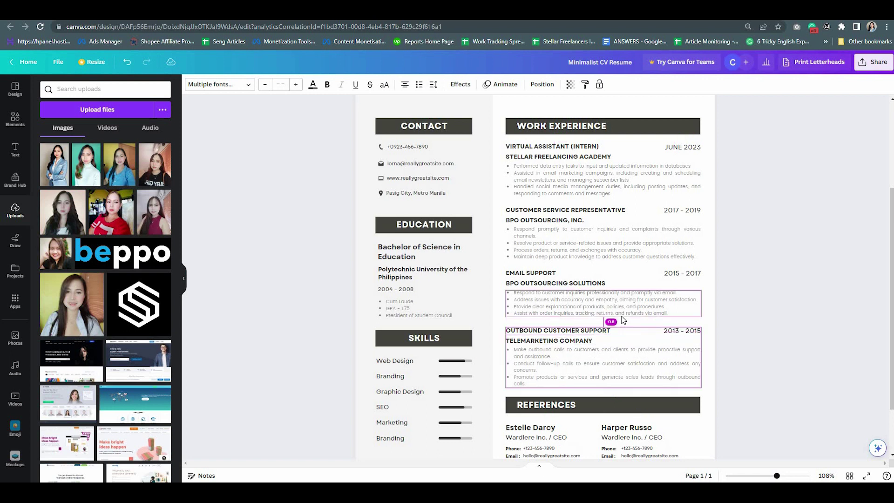
pyautogui.click(743, 321)
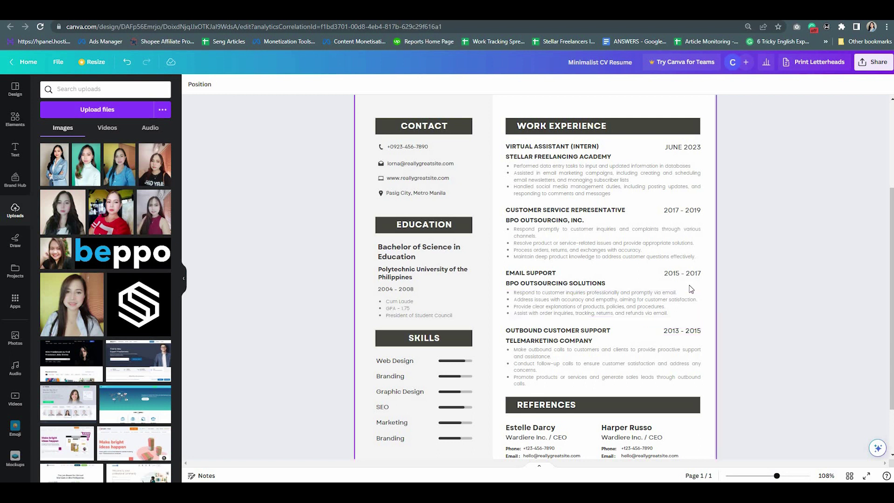
pyautogui.click(684, 149)
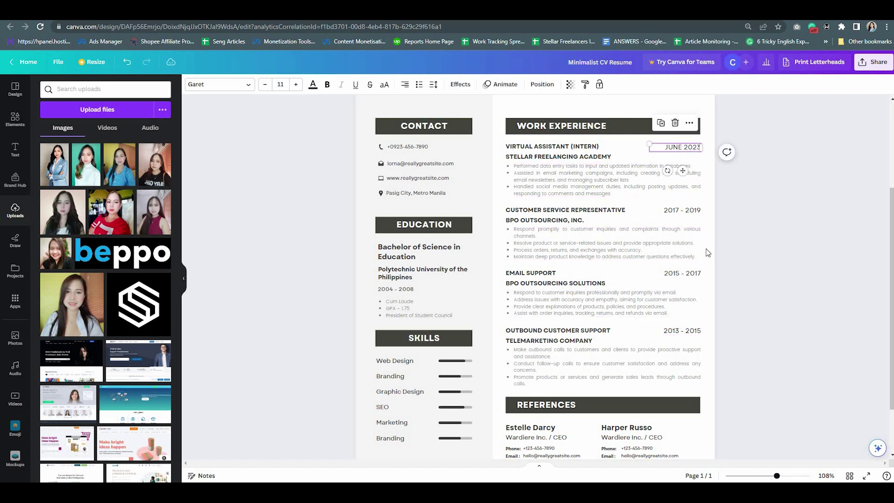
pyautogui.click(694, 332)
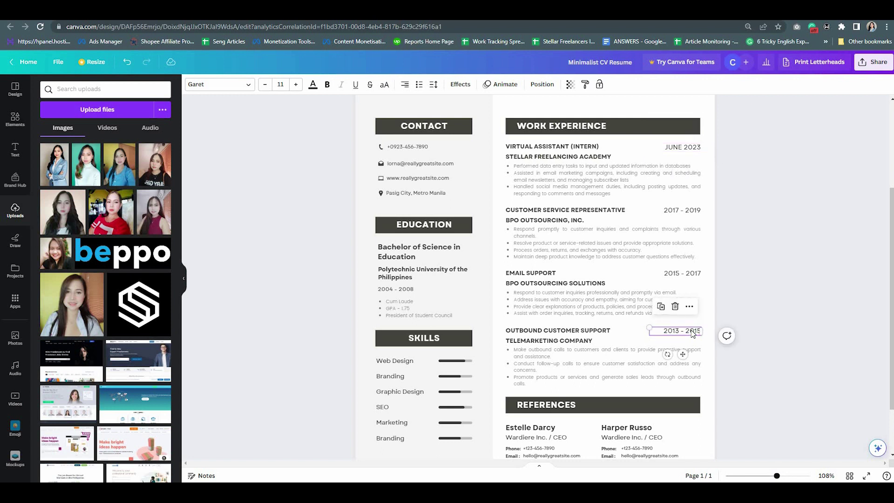
pyautogui.scroll(-2, 573, 343)
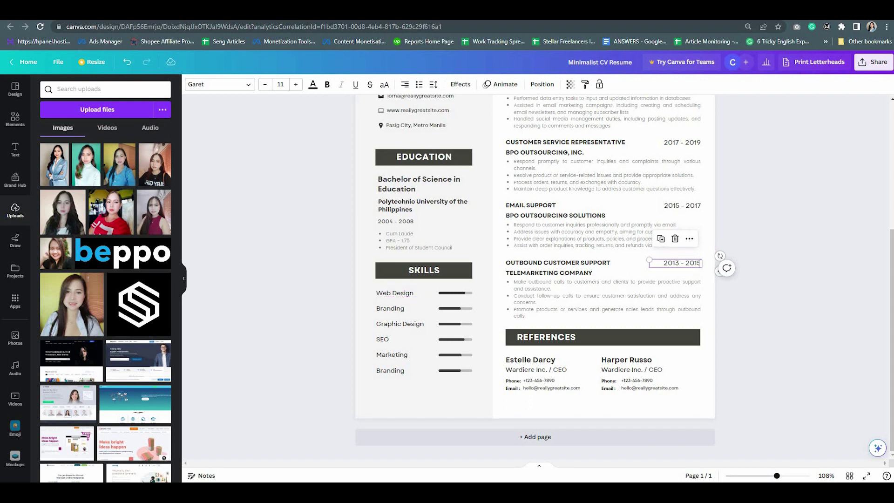
# - Ask ChatGPT to "Write me a list of hard skills for a virtual assistant, no need for descriptions" and highlight the first six skills
pyautogui.hotkey('ctrl', 'Tab')
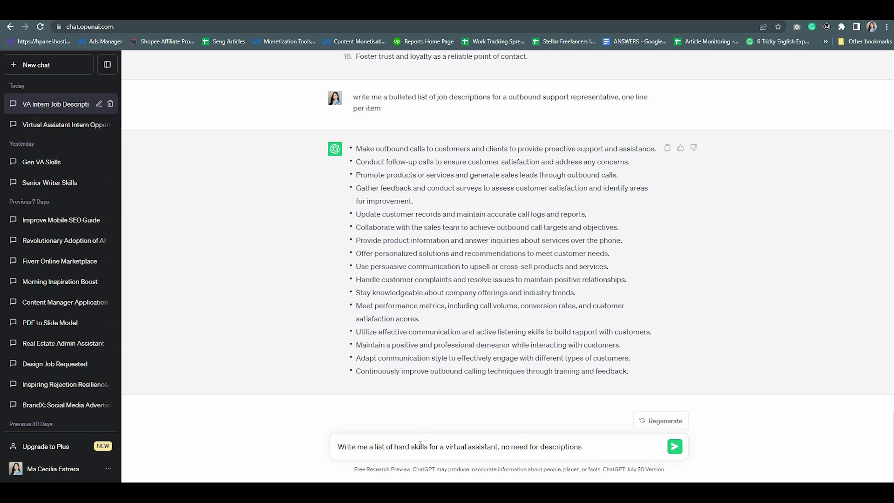
pyautogui.click(674, 446)
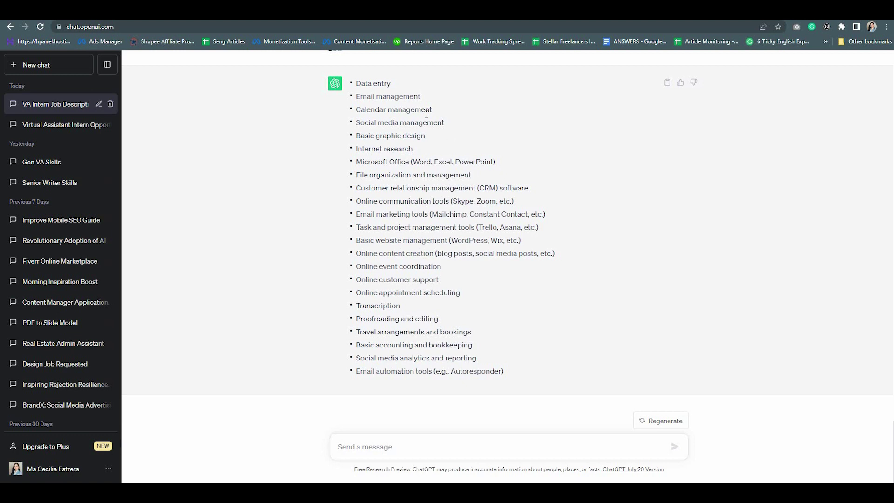
pyautogui.moveTo(356, 83); pyautogui.dragTo(427, 149)
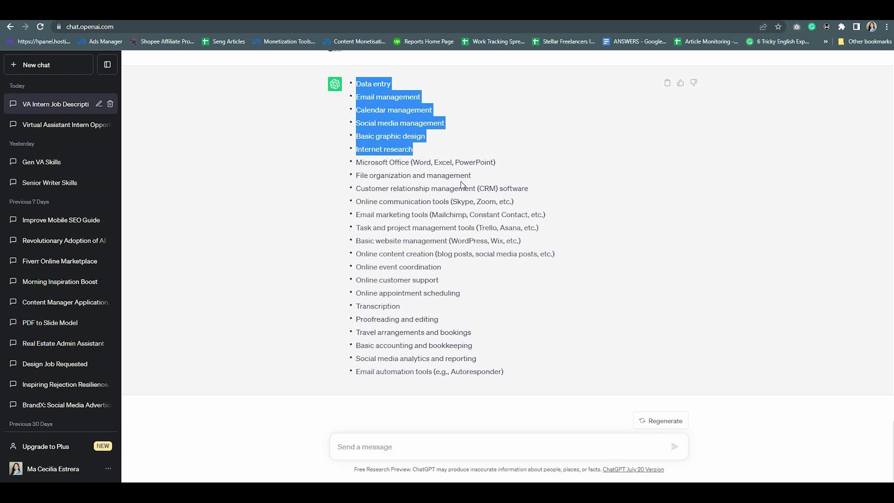
# - Review the ChatGPT conversation from the first job description prompt down to the virtual assistant hard skills list
pyautogui.scroll(20, 460, 181)
pyautogui.scroll(15, 461, 182)
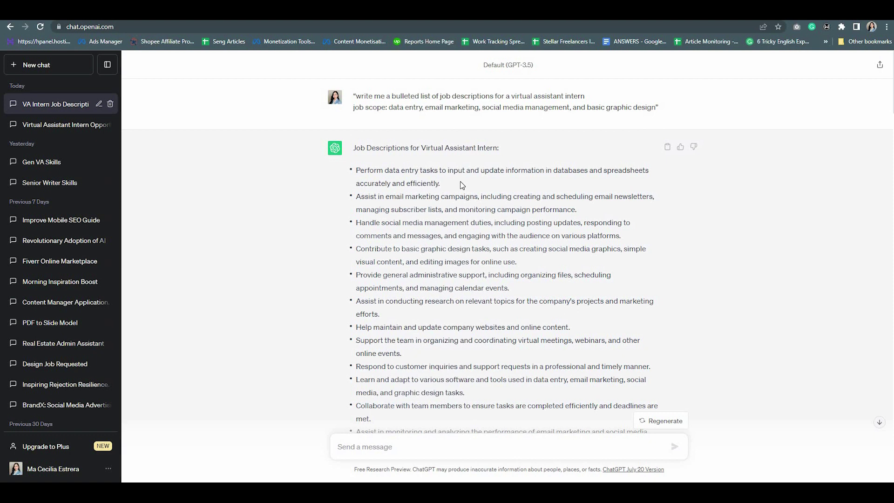
pyautogui.scroll(-9, 462, 185)
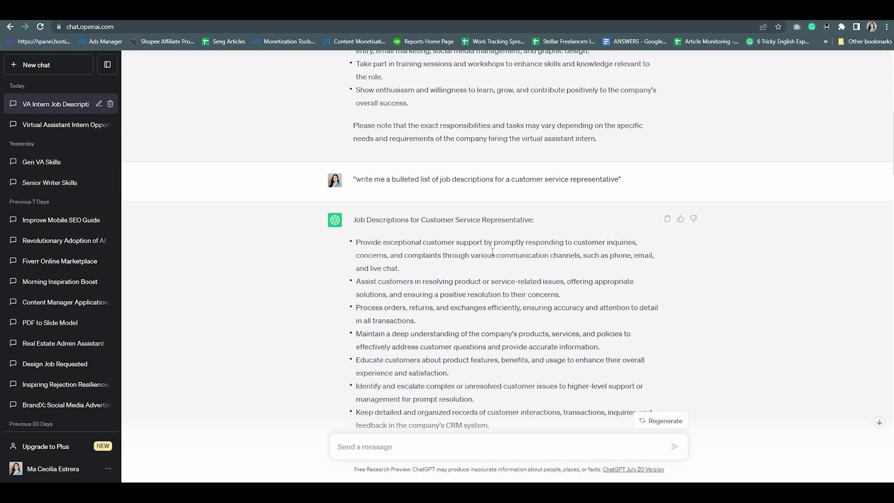
pyautogui.scroll(-15, 492, 252)
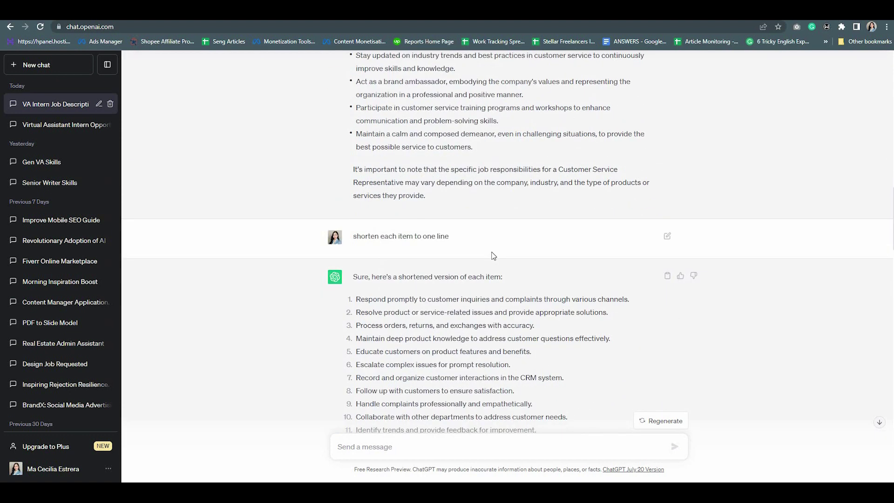
pyautogui.scroll(-20, 494, 255)
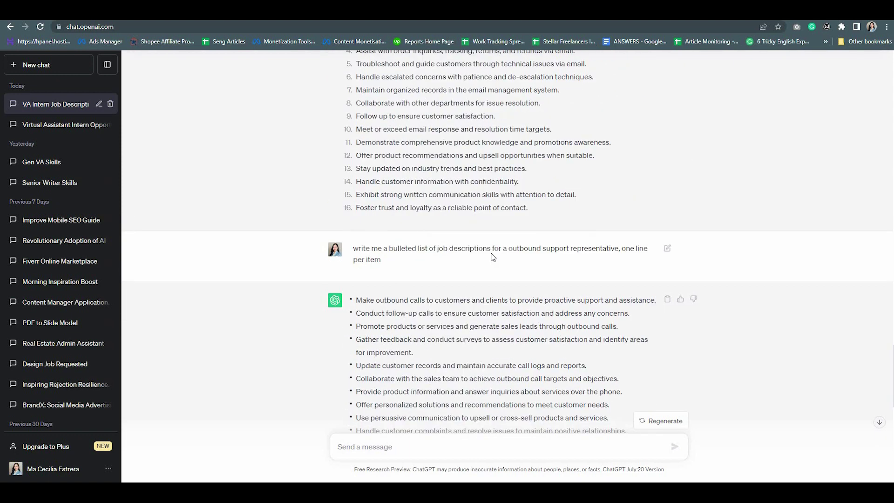
pyautogui.scroll(-10, 492, 257)
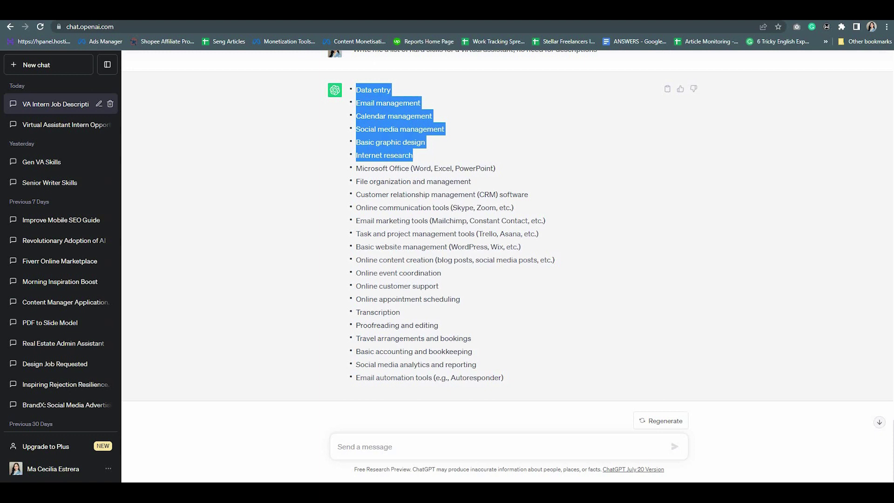
# - Switch to the Canva resume and replace the Web Design skill with "Data Research", widening its text box to fit one line
pyautogui.hotkey('ctrl', 'Tab')
pyautogui.click(386, 295)
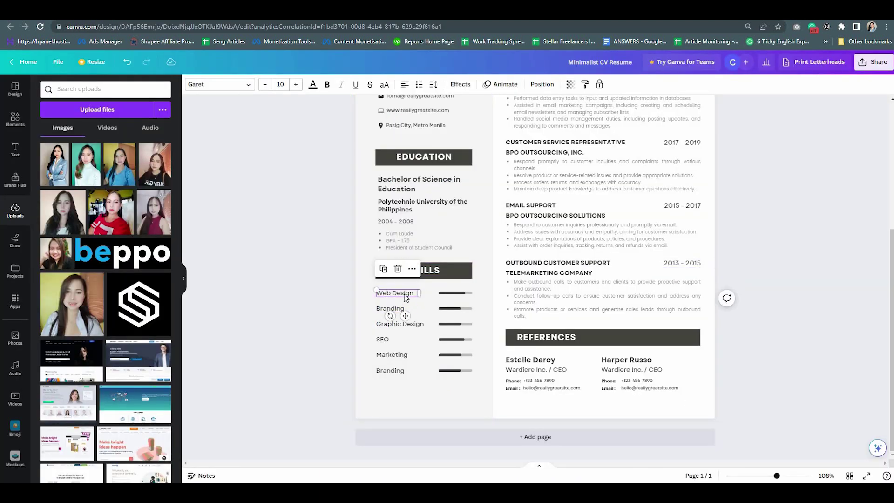
pyautogui.hotkey('ctrl', 'shift', 'Tab')
pyautogui.hotkey('ctrl', 'Tab')
pyautogui.doubleClick(401, 294)
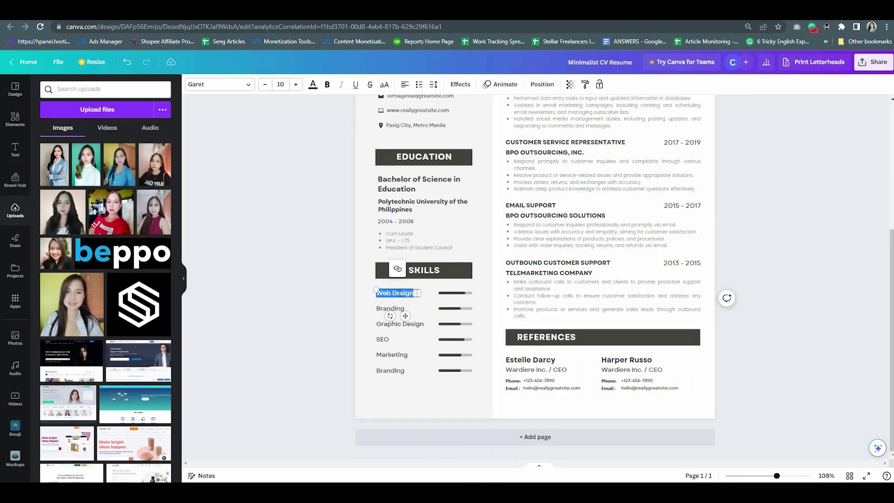
pyautogui.write('Data')
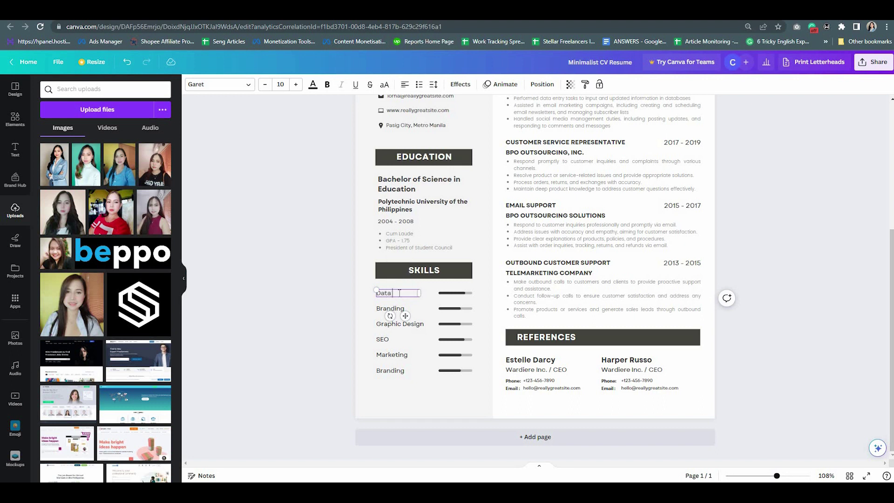
pyautogui.write(' Research')
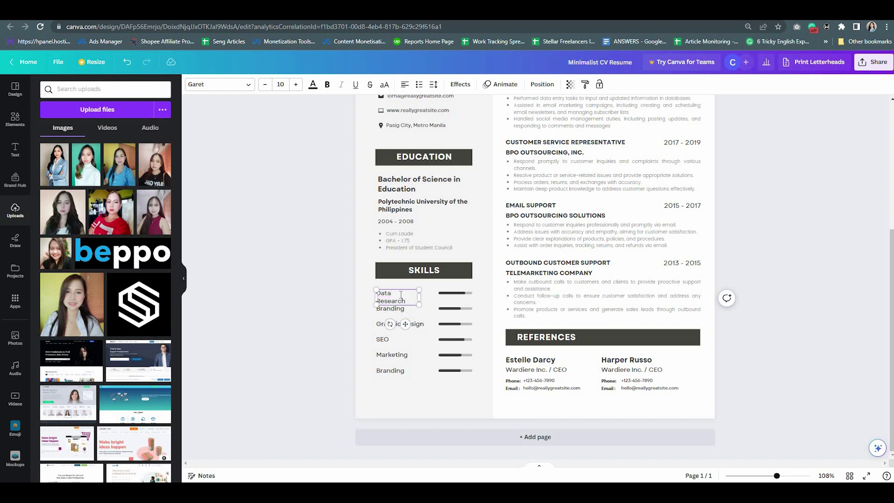
pyautogui.moveTo(423, 301); pyautogui.dragTo(427, 301)
# - Replace the Branding skill below Data Research with "Email Management" and keep it on one line
pyautogui.doubleClick(392, 310)
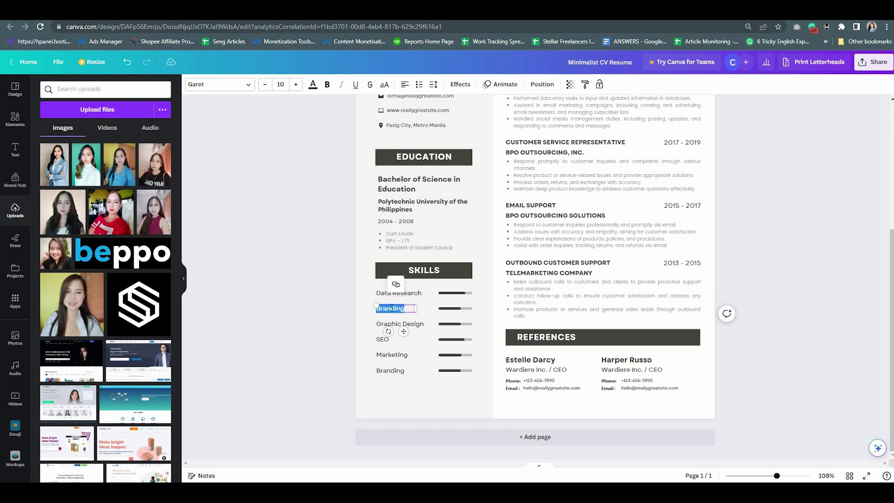
pyautogui.write('Email')
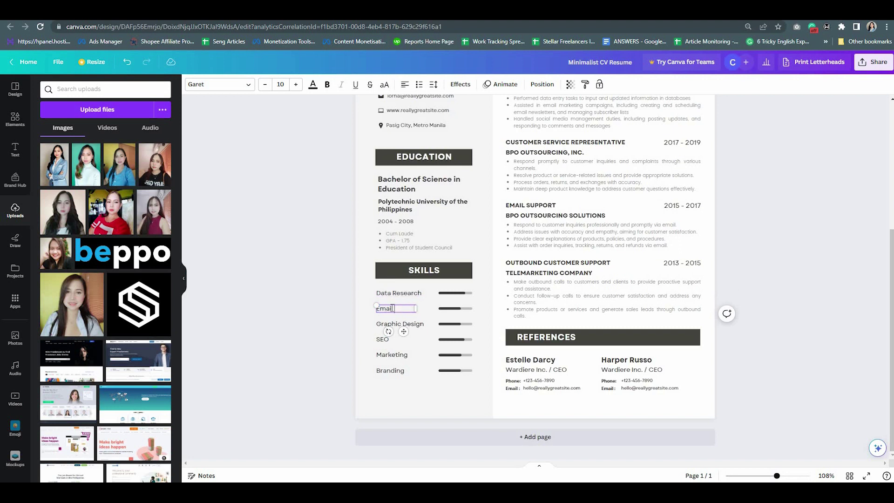
pyautogui.write(' Managment')
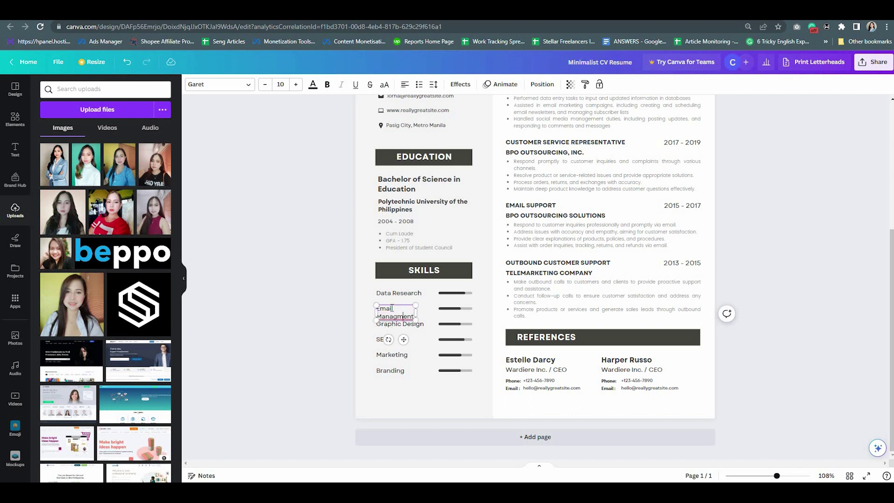
pyautogui.write('e')
# - Replace the Graphic Design skill with "Social Media Management" and the SEO skill with "Basic Graphic Design" in title case
pyautogui.tripleClick(396, 323)
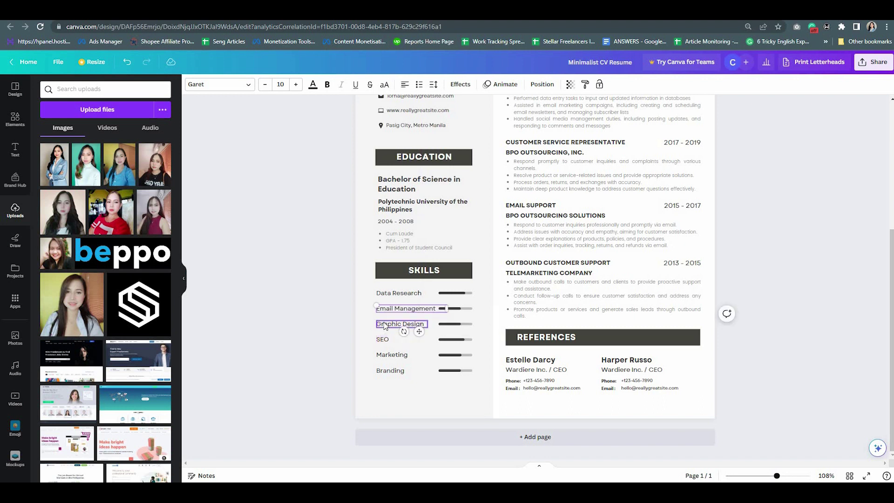
pyautogui.write('Social Media Management')
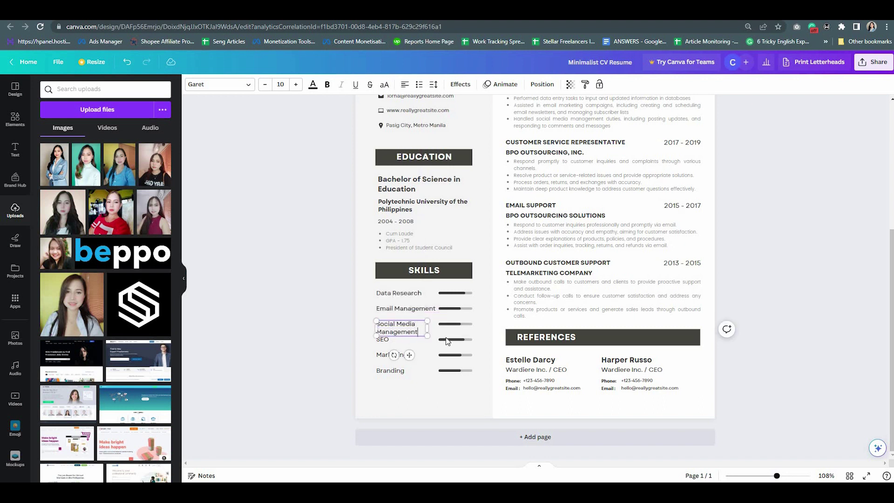
pyautogui.doubleClick(400, 340)
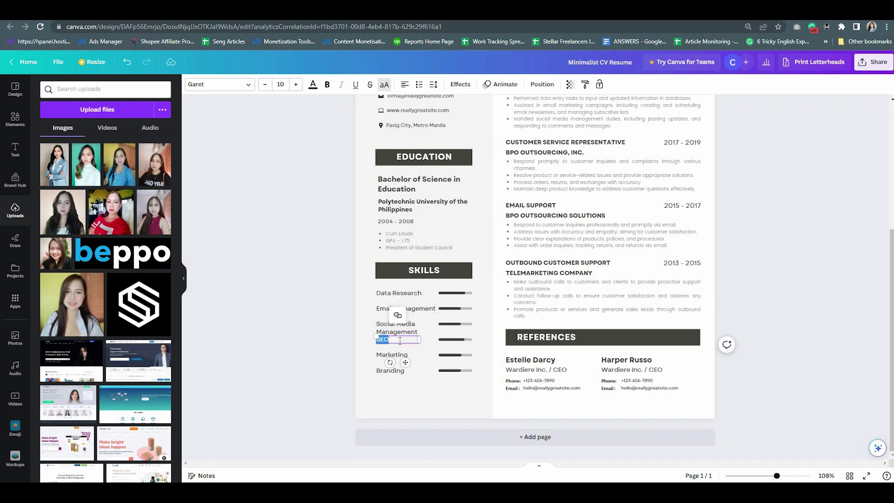
pyautogui.write('BAS')
pyautogui.click(384, 84)
pyautogui.write('ic gr')
pyautogui.press('BackSpace')
pyautogui.press('BackSpace')
pyautogui.write('Graphic Design')
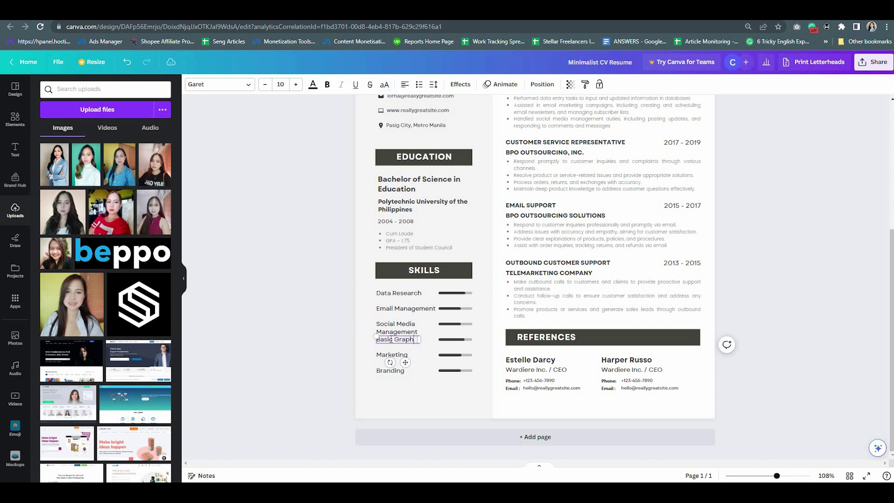
# - Replace the Marketing skill with "Customer Support" and the last Branding skill with "Appointment Scheduling"
pyautogui.click(409, 360)
pyautogui.doubleClick(409, 358)
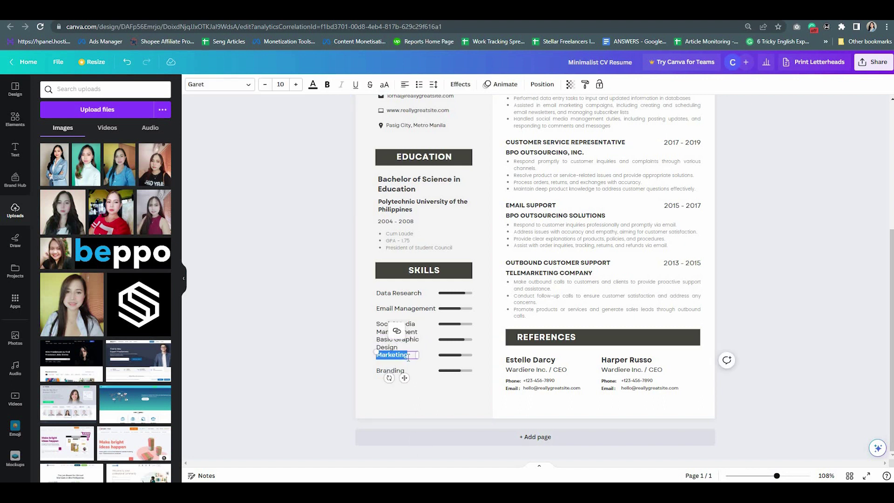
pyautogui.write('Customer Support App')
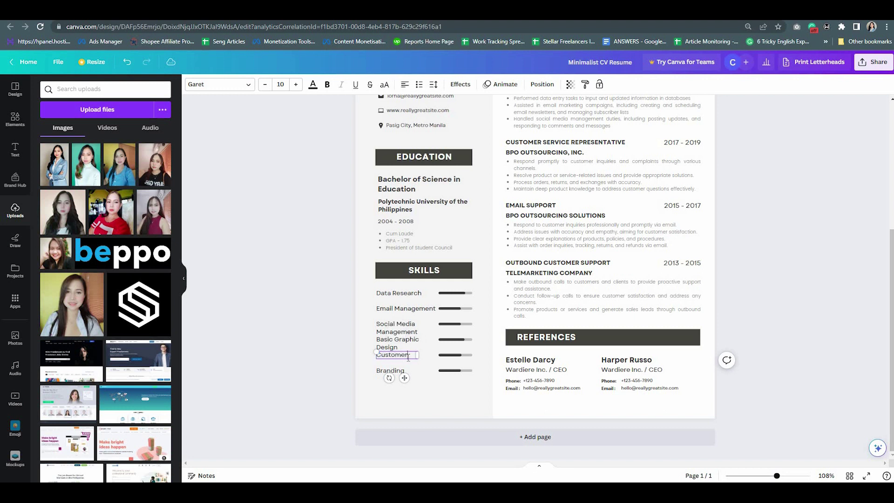
pyautogui.write('ointment Scheduling')
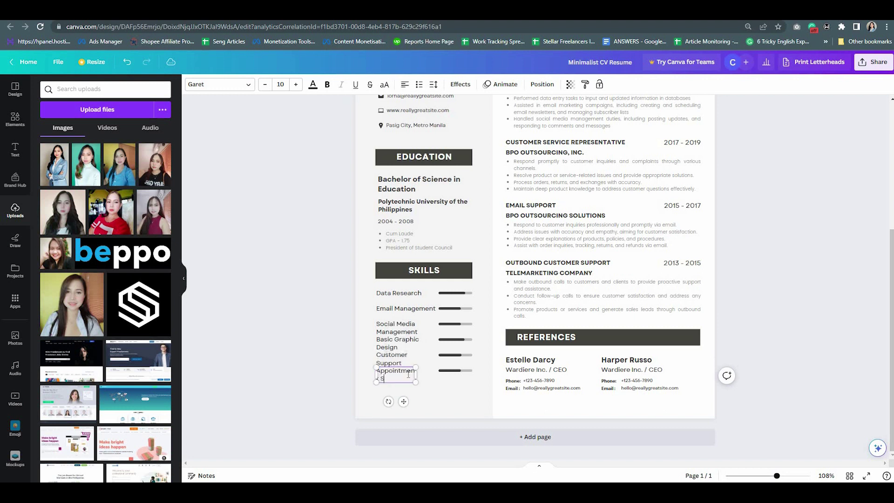
pyautogui.click(408, 368)
# - Space the lower skill labels apart so they do not overlap, and shorten "Basic Graphic Design" to "Graphic Design"
pyautogui.click(400, 343)
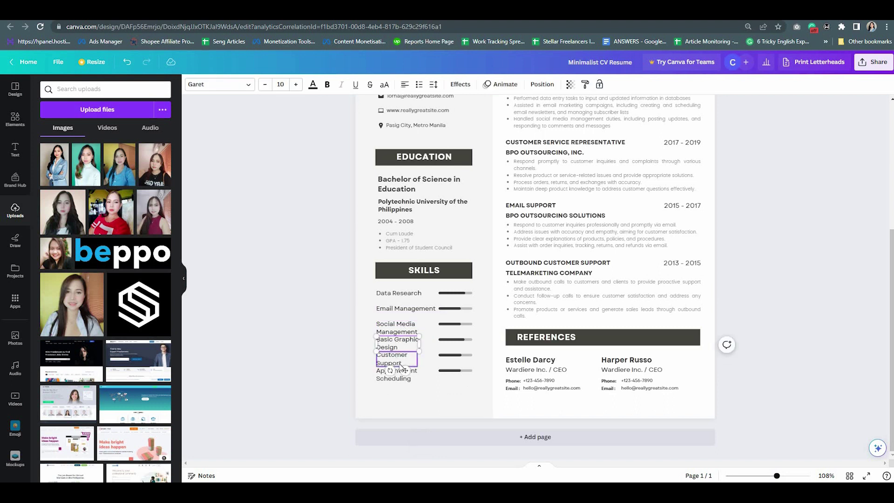
pyautogui.moveTo(399, 370); pyautogui.dragTo(406, 378)
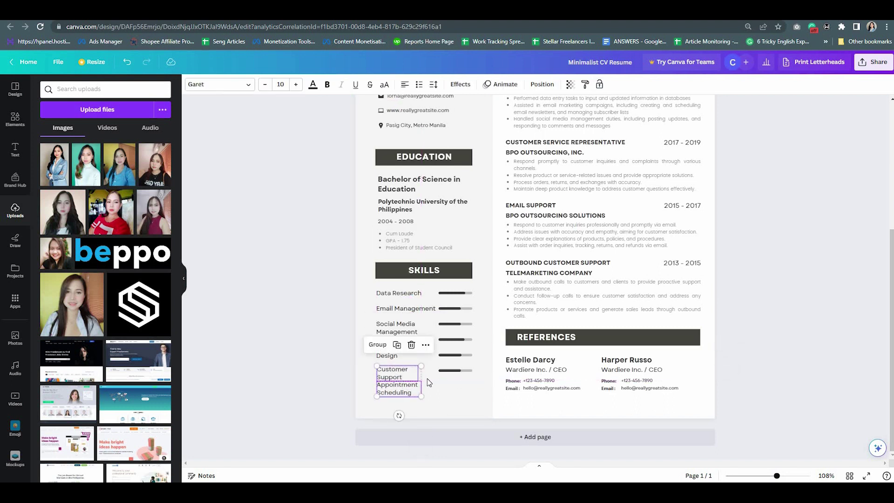
pyautogui.keyDown('shift'); pyautogui.click(406, 393); pyautogui.keyUp('shift')
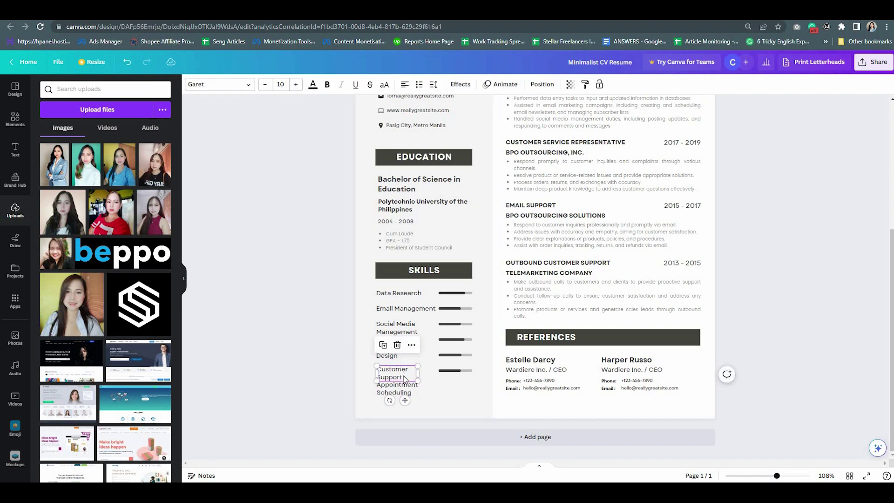
# - Move the skill progress bars down so each one lines up with its label, from Social Media Management to Appointment Scheduling
pyautogui.click(454, 387)
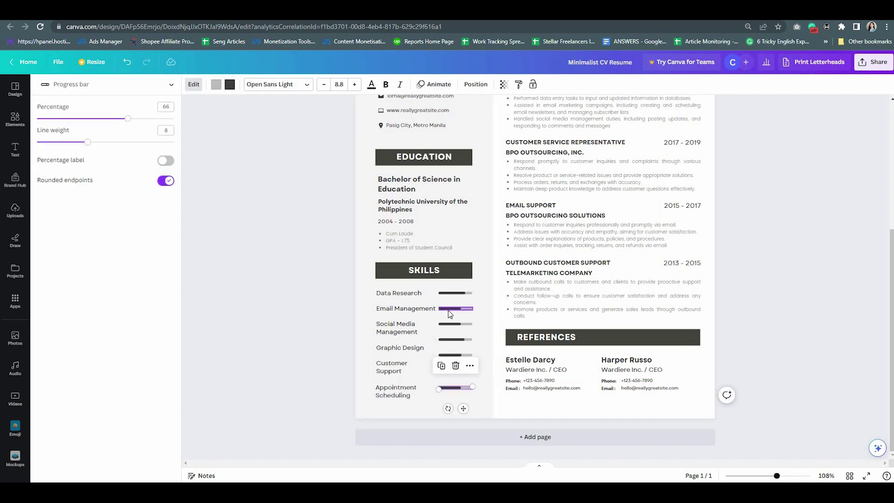
pyautogui.moveTo(450, 327); pyautogui.dragTo(448, 327)
pyautogui.click(451, 339)
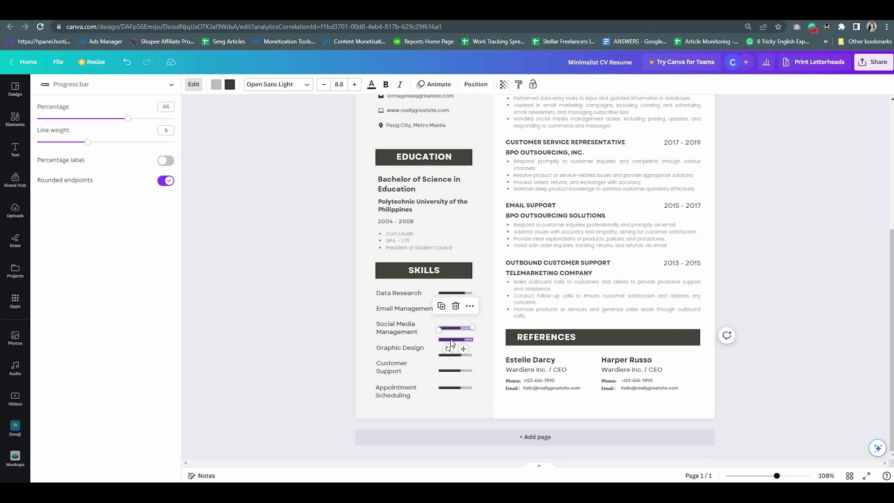
pyautogui.click(457, 365)
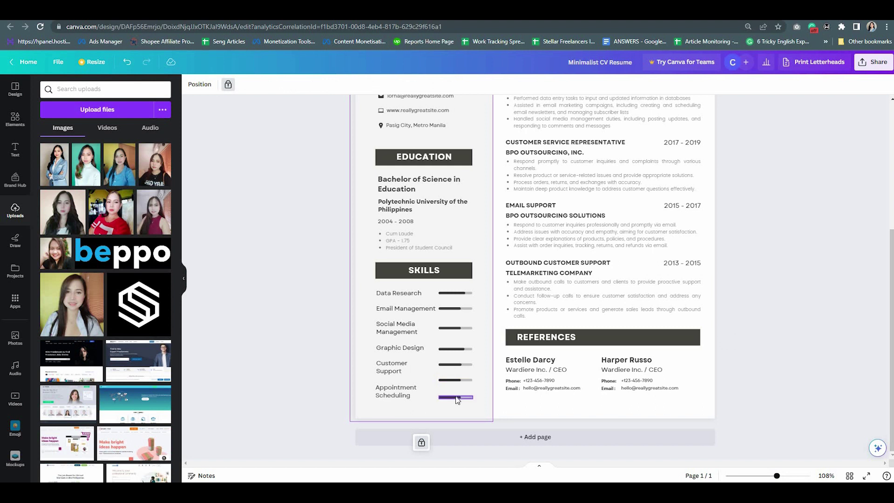
pyautogui.click(456, 398)
pyautogui.moveTo(457, 399)
pyautogui.mouseDown()
pyautogui.moveTo(458, 382)
pyautogui.moveTo(451, 390)
pyautogui.mouseUp()
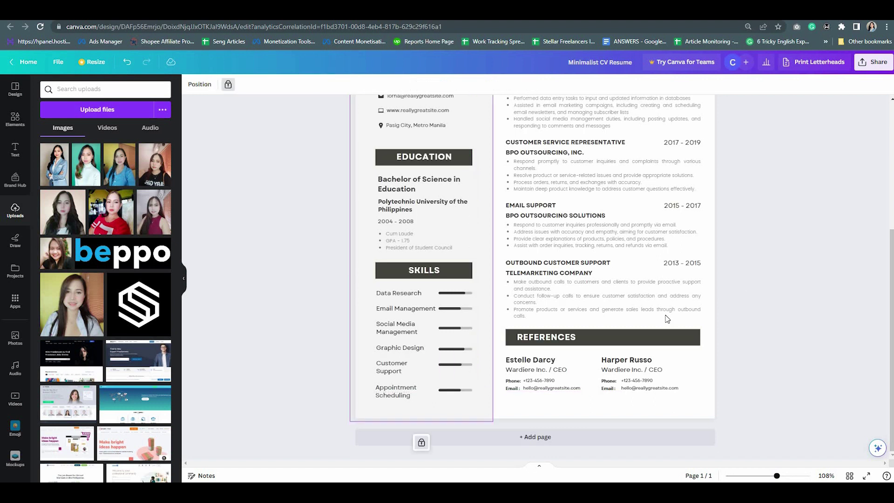
# - Select the REFERENCES heading bar
pyautogui.click(636, 337)
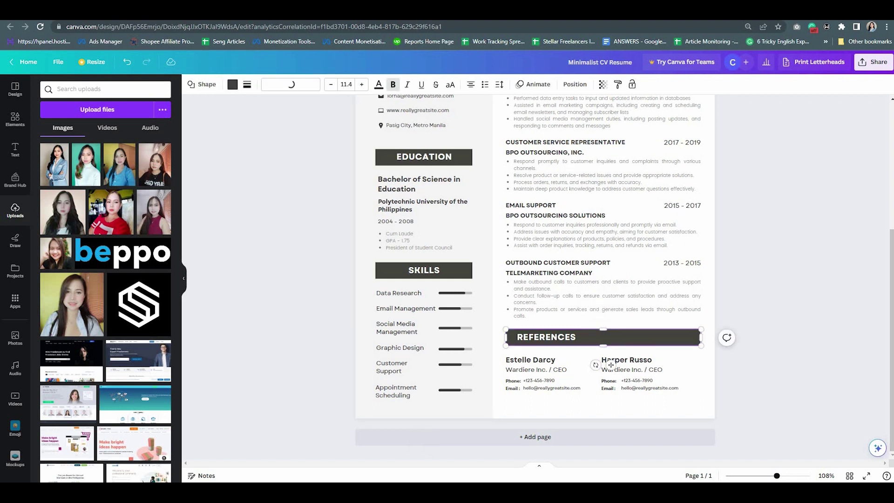